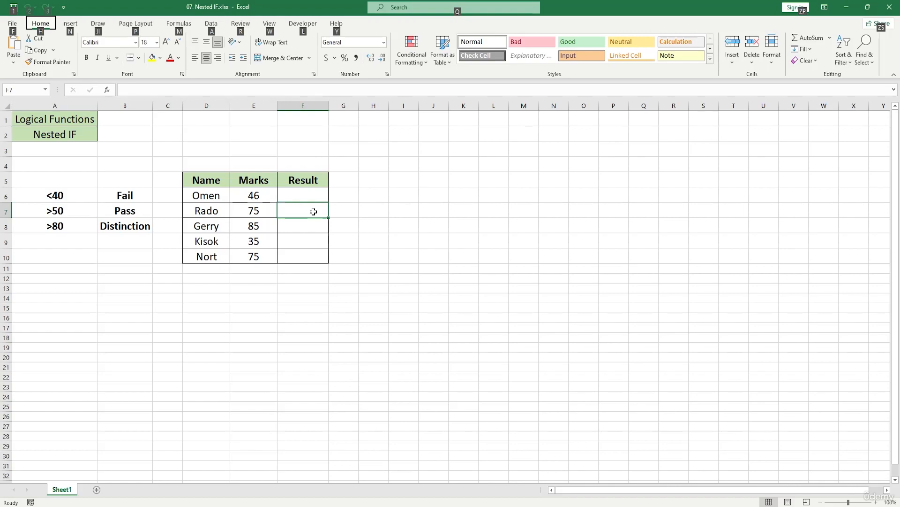
Start an IF formula in F6 that tests E6>80 and returns "Distinction" when true.
{"action": "left_click", "coordinate": [256, 193]}
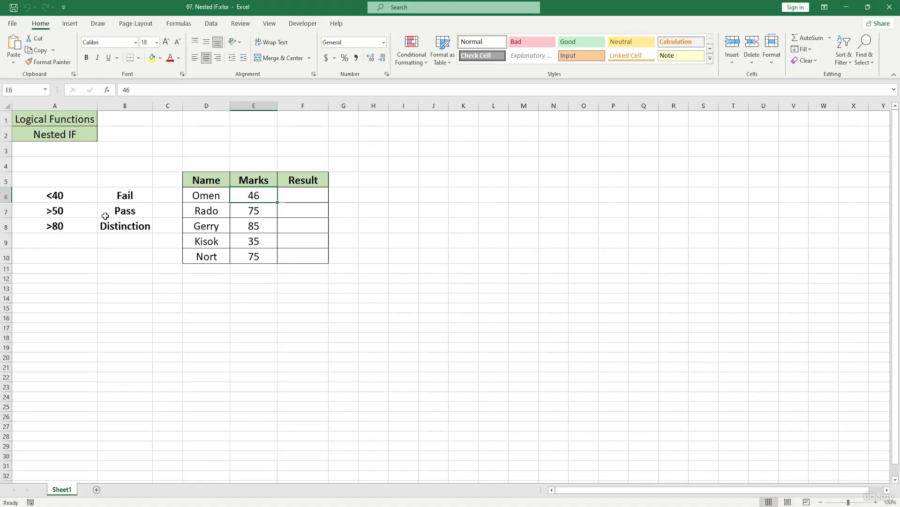
{"action": "double_click", "coordinate": [303, 194]}
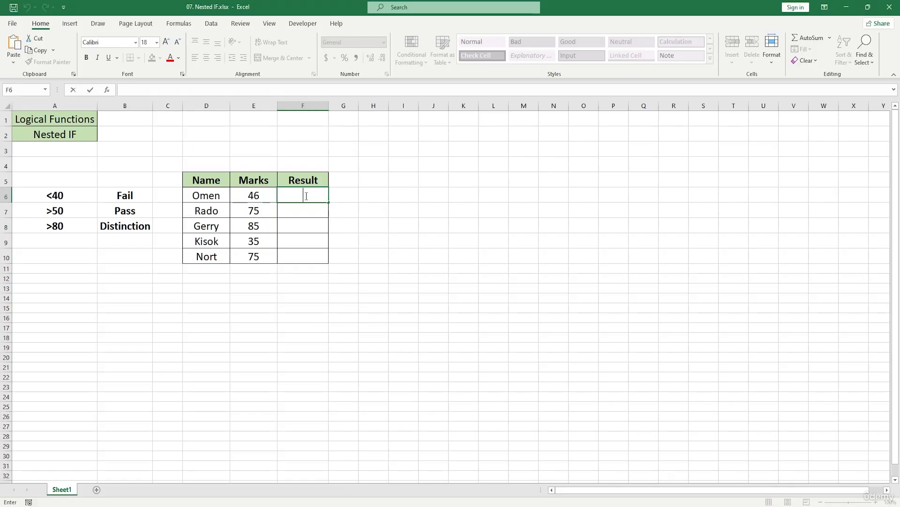
{"action": "type", "text": "=if"}
{"action": "key", "text": "Tab"}
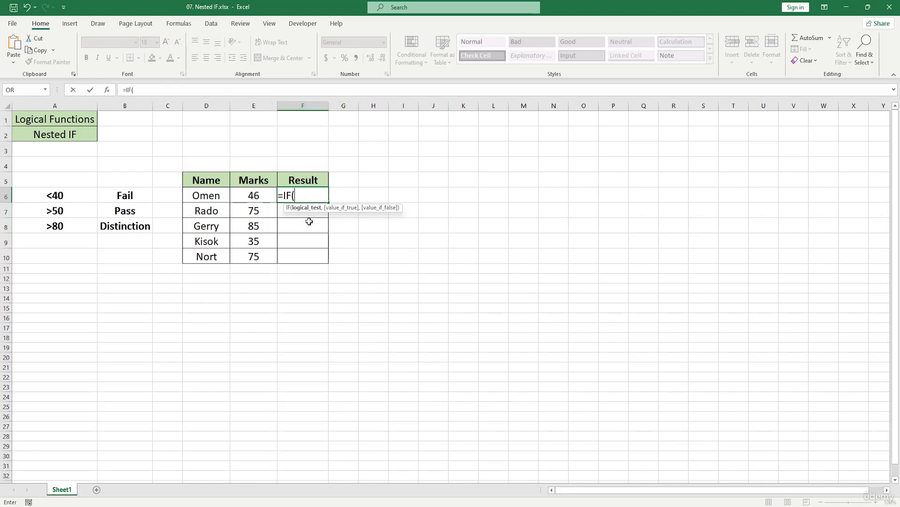
{"action": "left_click", "coordinate": [262, 190]}
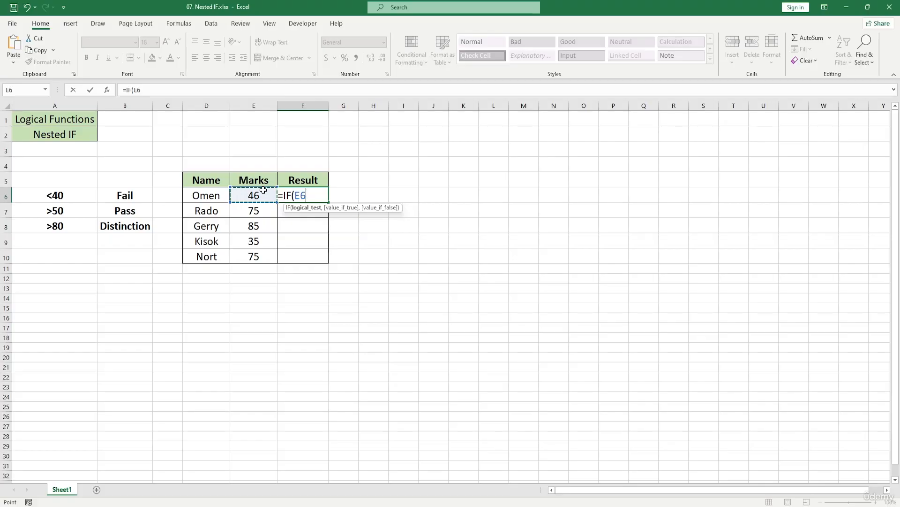
{"action": "type", "text": ">"}
{"action": "type", "text": "80,"}
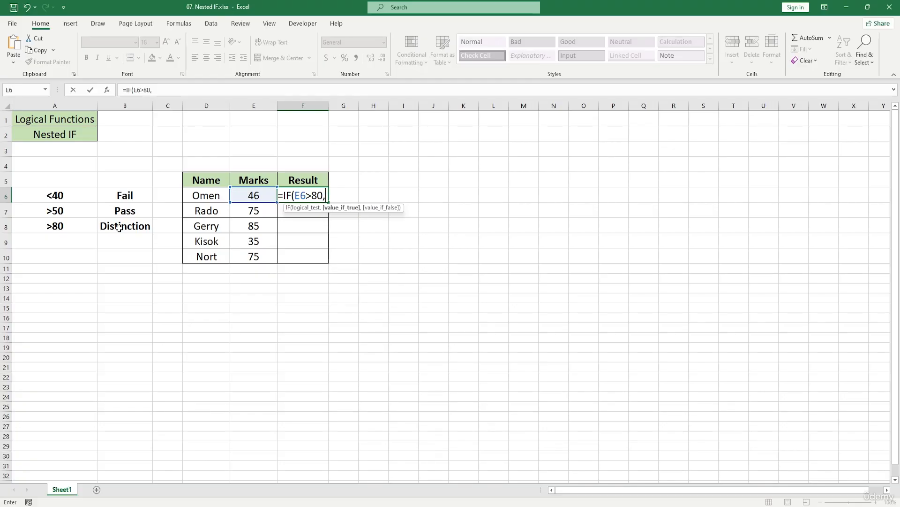
{"action": "type", "text": "\""}
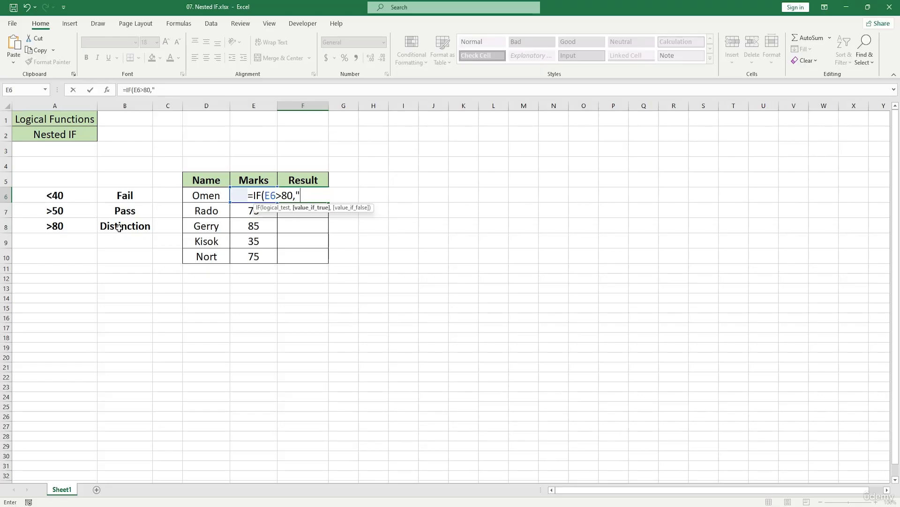
{"action": "type", "text": "Distinction"}
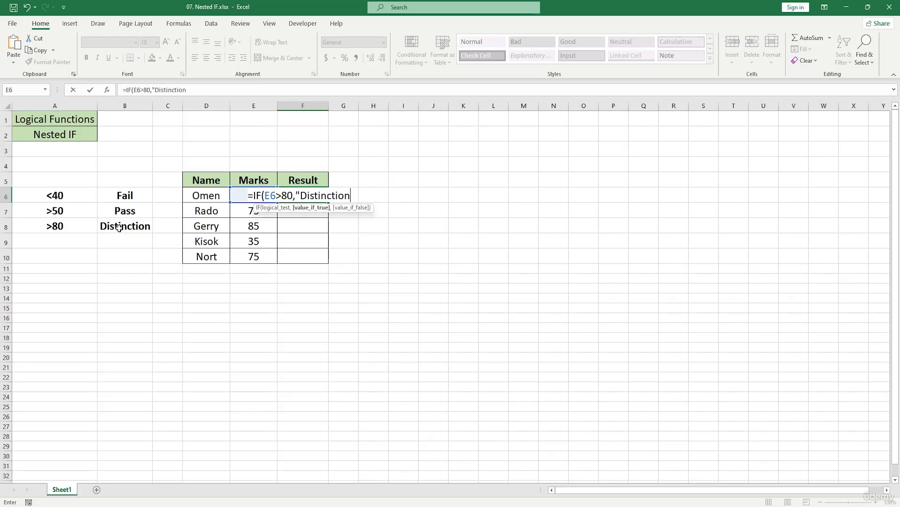
{"action": "type", "text": "\","}
Nest a second IF as the false value of the F6 formula, testing E6>40 and returning "Pass" when true.
{"action": "type", "text": "IF("}
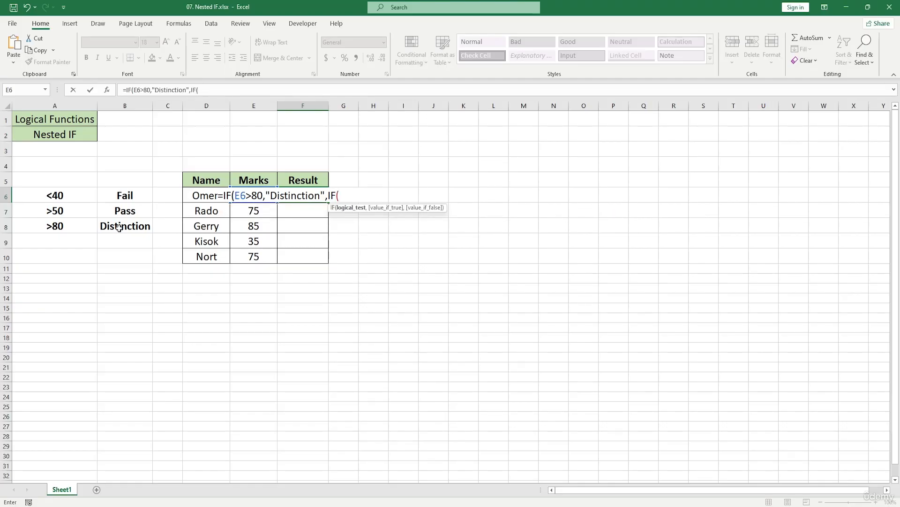
{"action": "key", "text": "Return"}
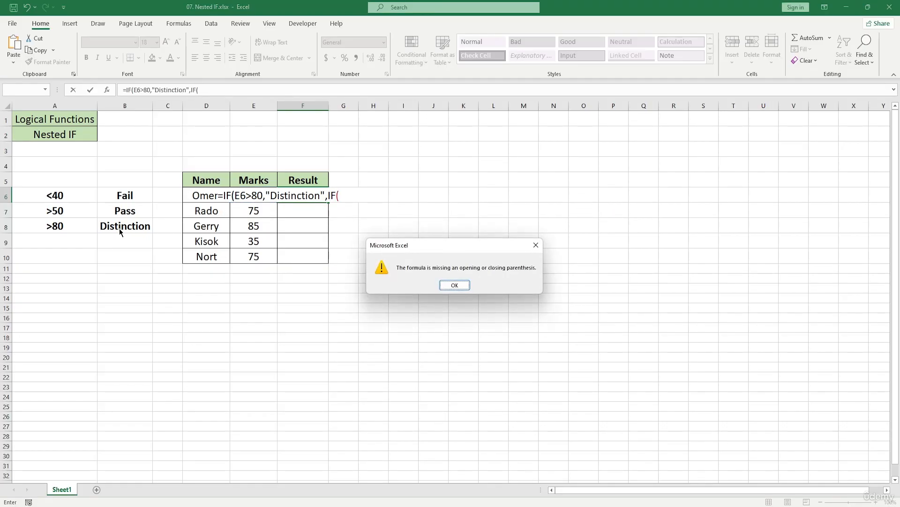
{"action": "left_click", "coordinate": [455, 285]}
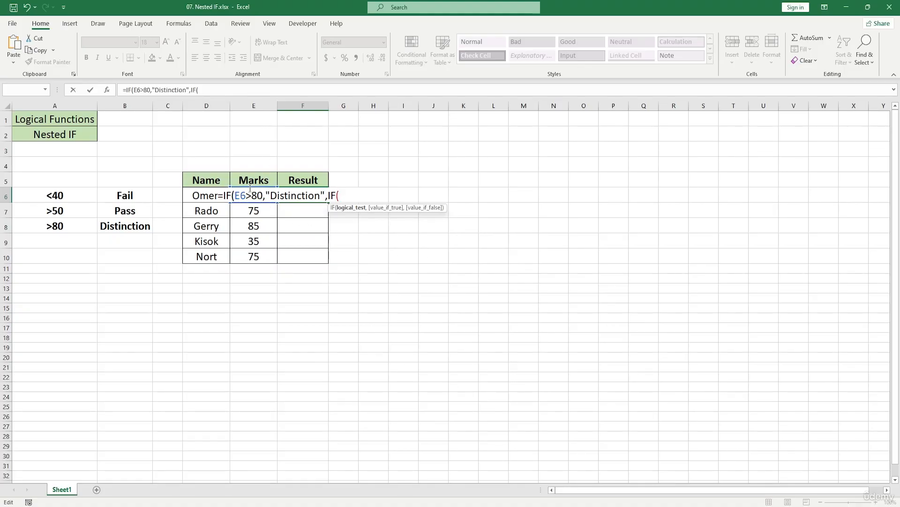
{"action": "type", "text": "E6"}
{"action": "type", "text": ">40"}
{"action": "type", "text": ",\""}
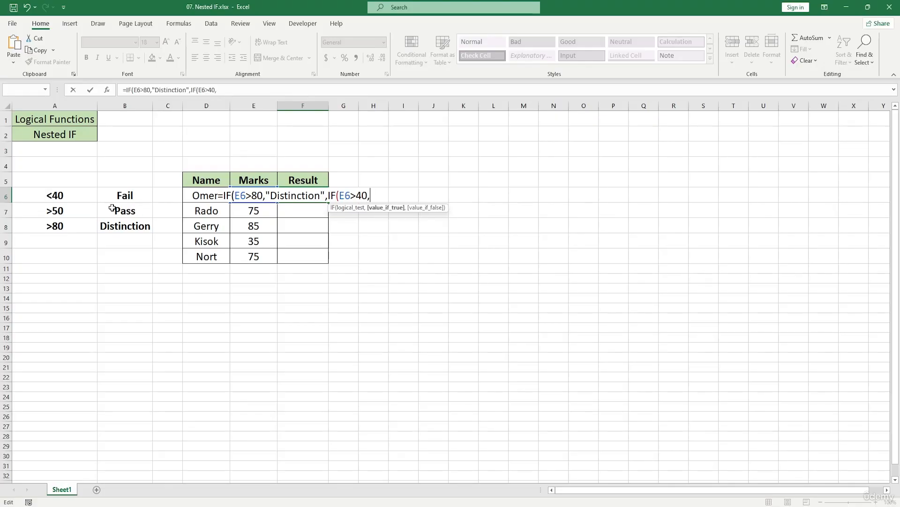
{"action": "type", "text": "Pass\""}
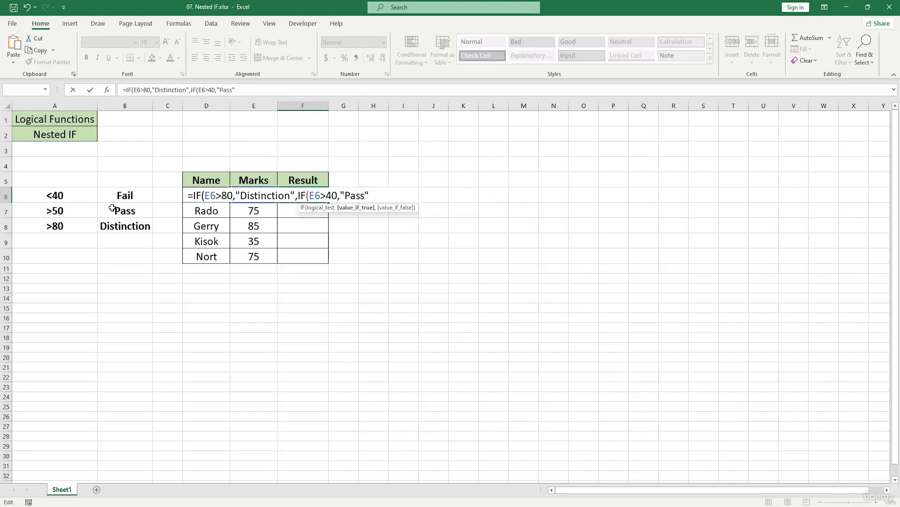
{"action": "type", "text": ",\"Fail"}
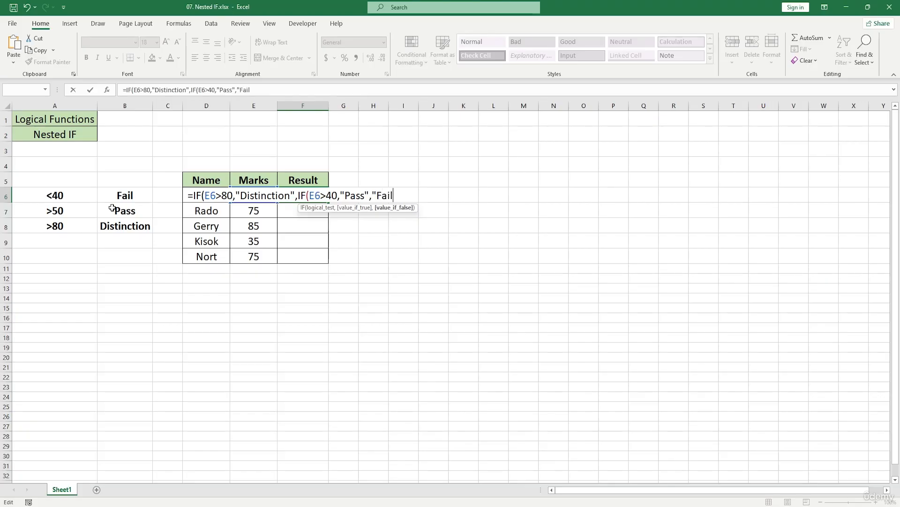
{"action": "type", "text": "\")"}
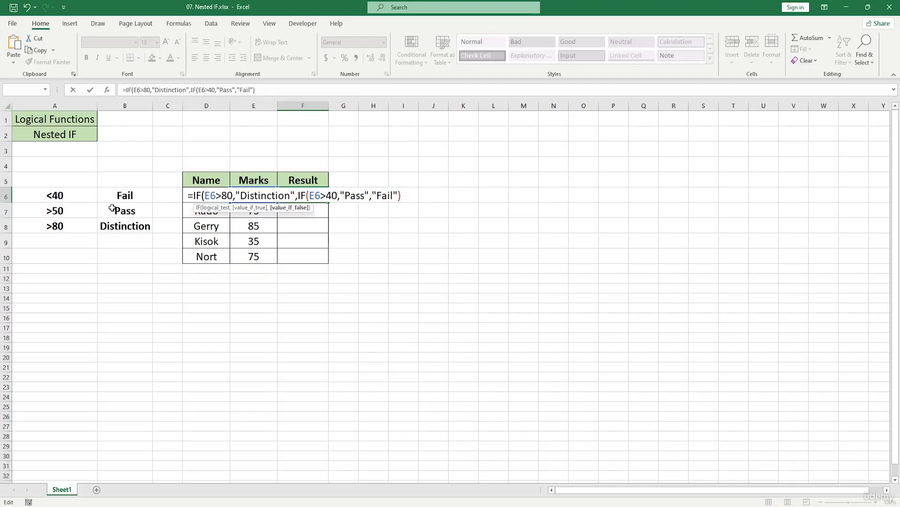
{"action": "type", "text": ")"}
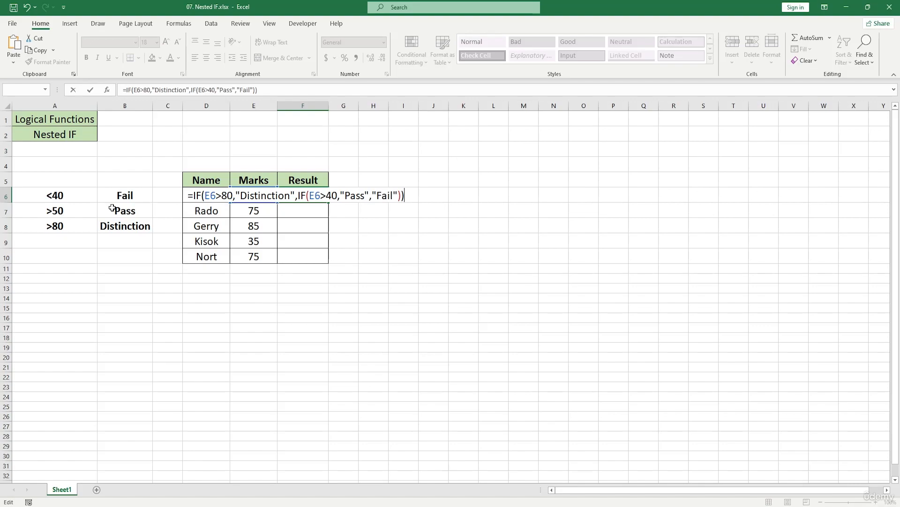
Add "Fail" as the nested IF's false value, close both IF functions and enter the formula in F6.
{"action": "key", "text": "Return"}
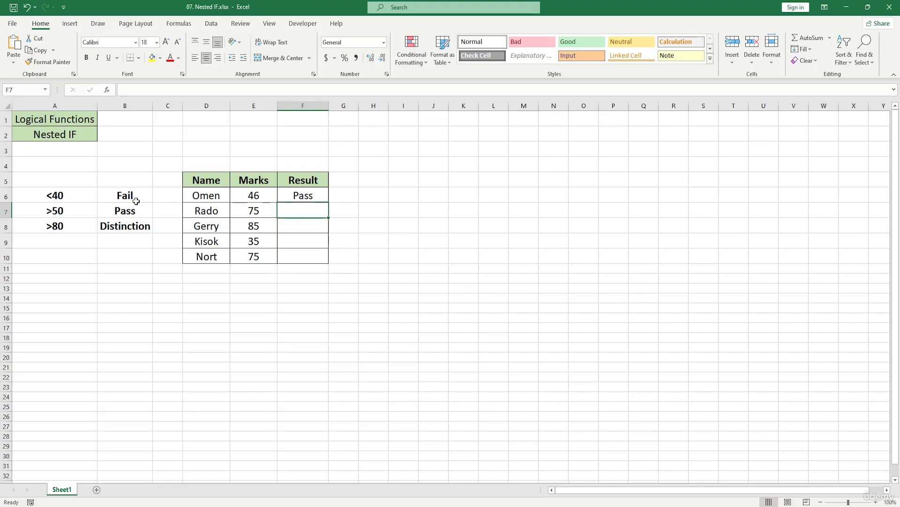
Fill the F6 formula down through F10, and shrink the fill back to F6 to clear the copies.
{"action": "left_click", "coordinate": [323, 196]}
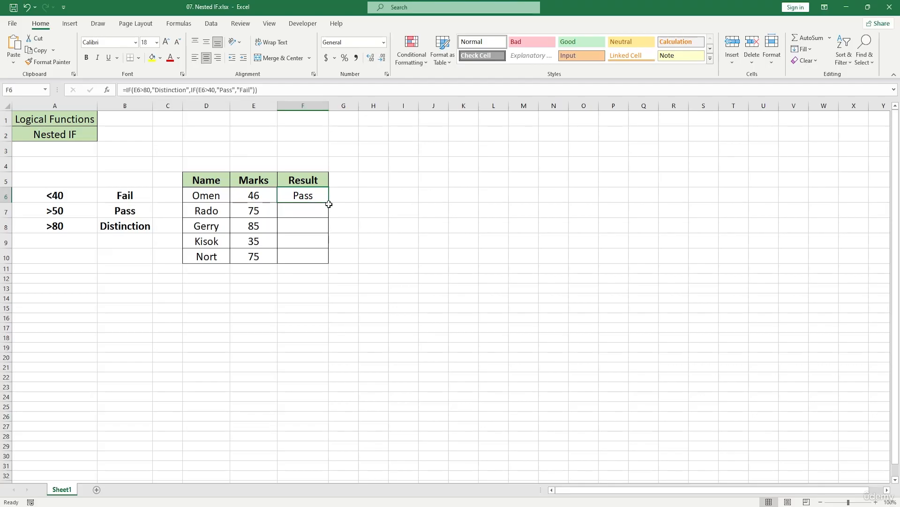
{"action": "left_click_drag", "start_coordinate": [329, 202], "coordinate": [333, 262]}
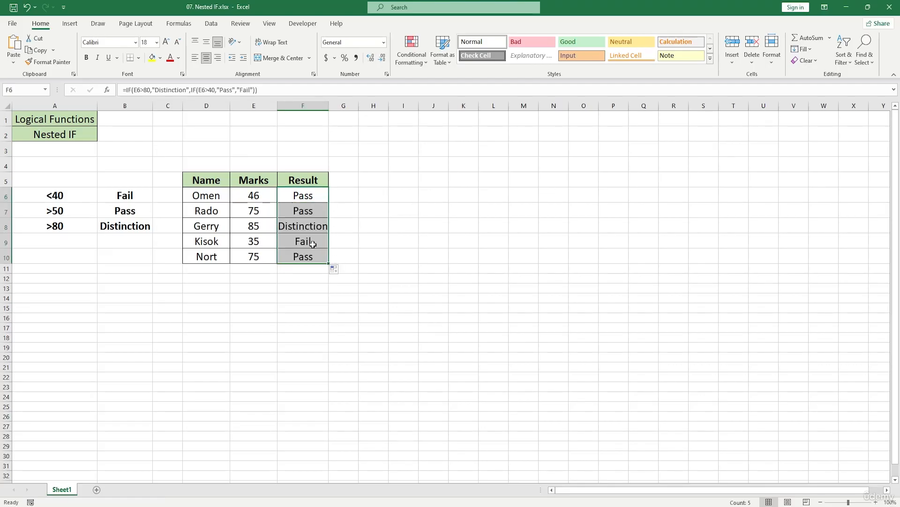
{"action": "left_click", "coordinate": [329, 264]}
{"action": "left_click_drag", "start_coordinate": [329, 264], "coordinate": [325, 203]}
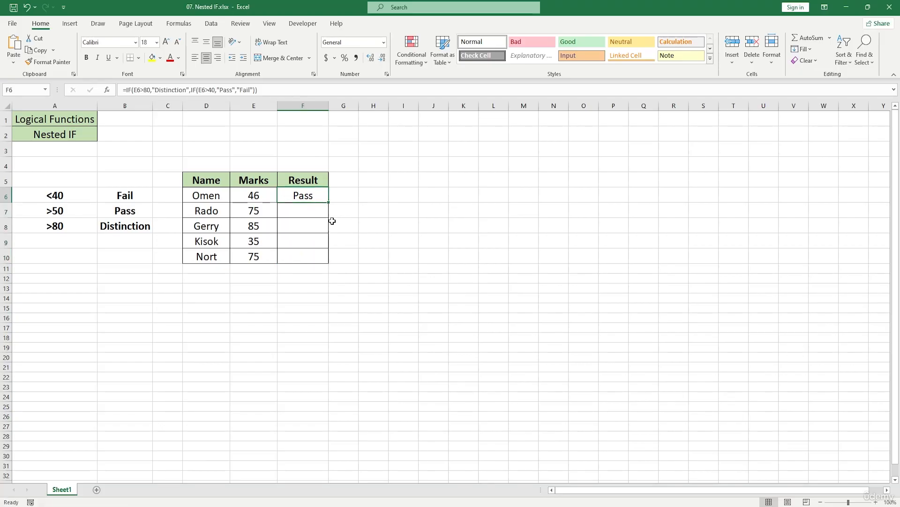
Start an IF formula in F7 with the test E7>50 and an opening quotation mark for the true value.
{"action": "left_click", "coordinate": [303, 208]}
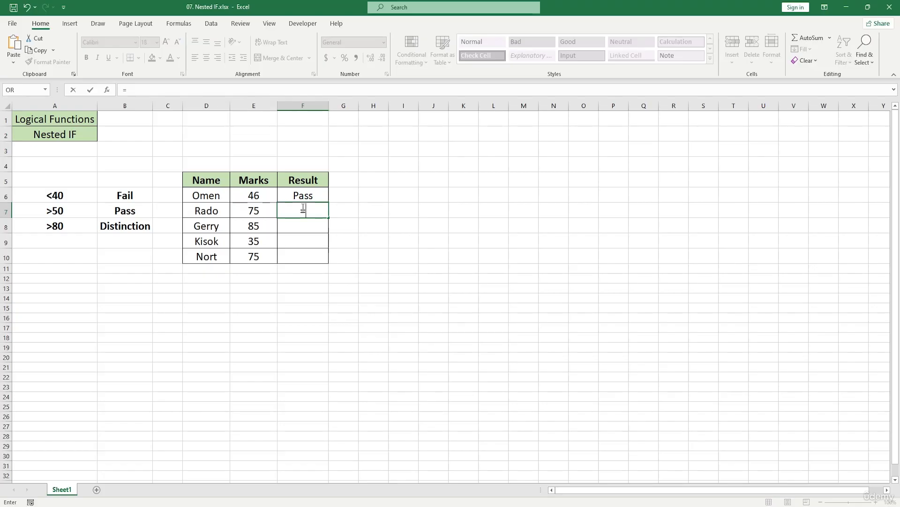
{"action": "type", "text": "=if"}
{"action": "key", "text": "Tab"}
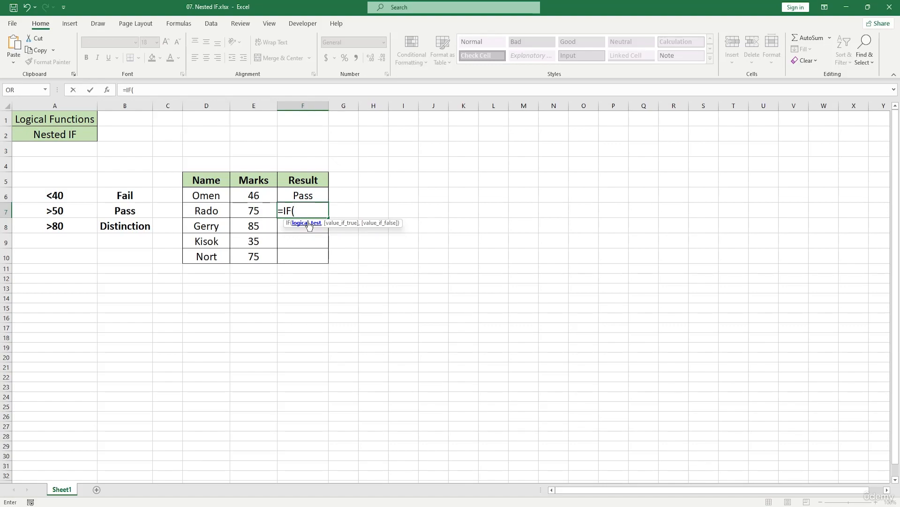
{"action": "left_click", "coordinate": [257, 211]}
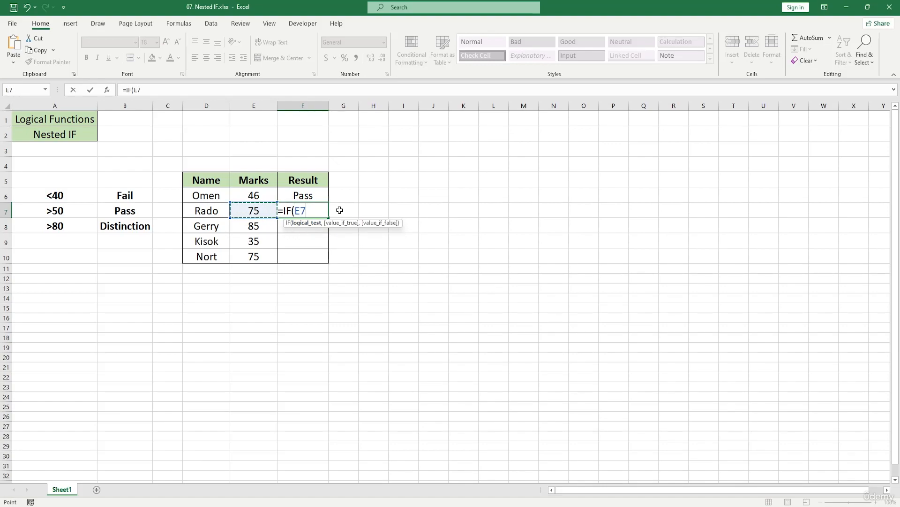
{"action": "type", "text": ">50,"}
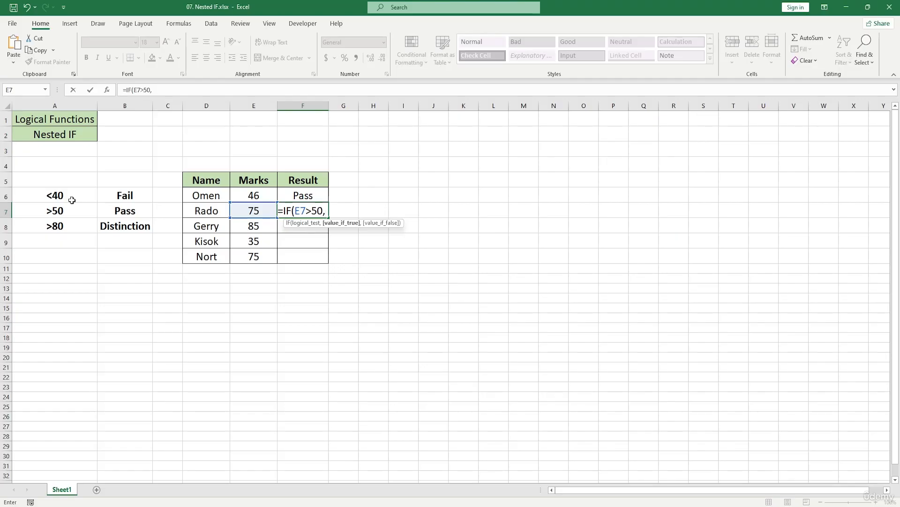
{"action": "type", "text": "\""}
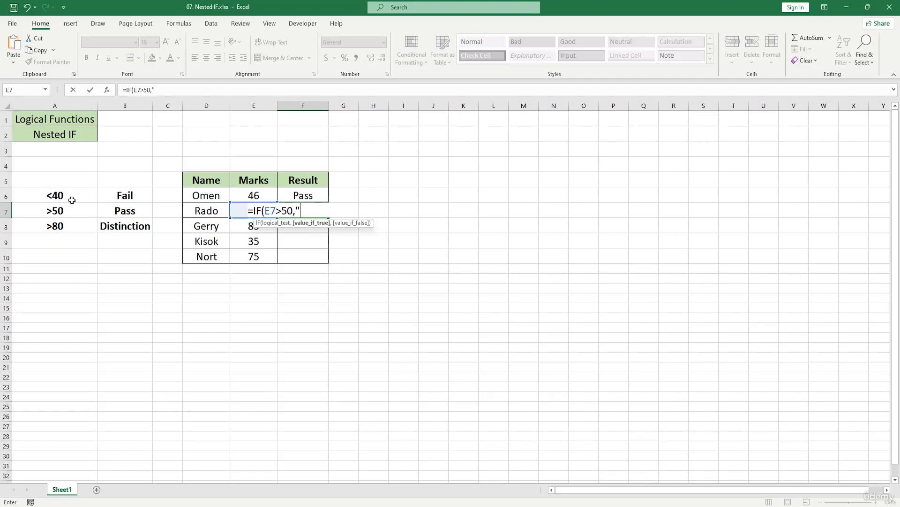
{"action": "key", "text": "Return"}
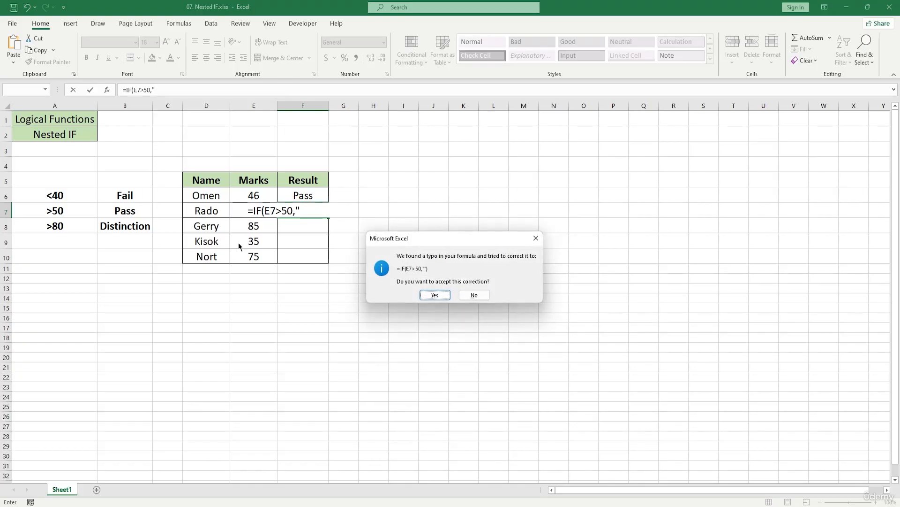
{"action": "left_click", "coordinate": [536, 236]}
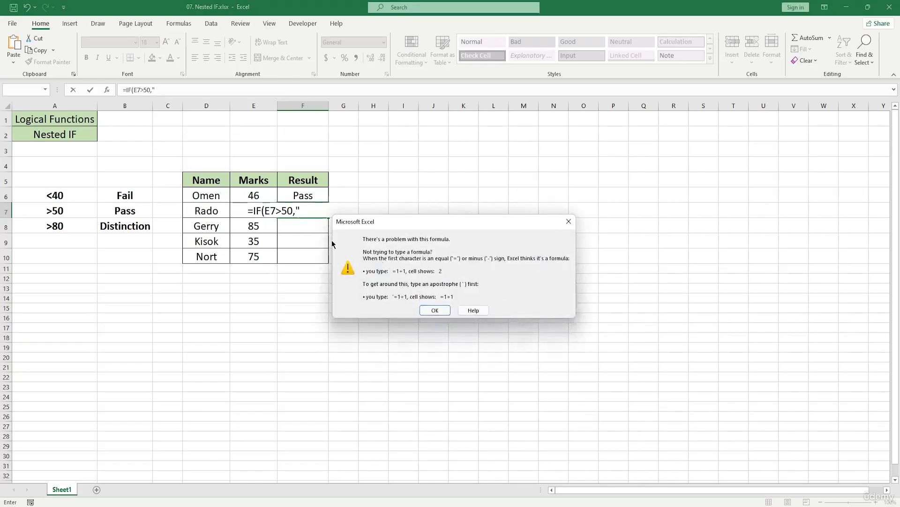
{"action": "left_click", "coordinate": [434, 310]}
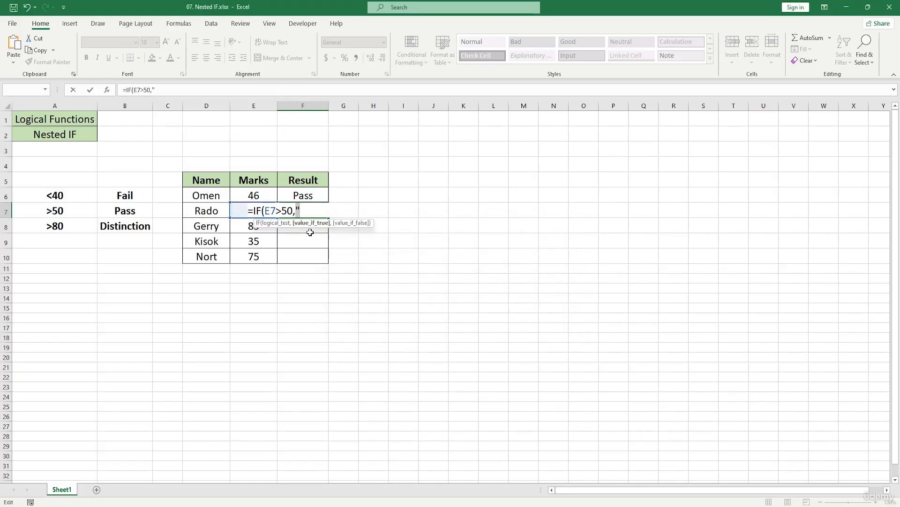
Change the threshold in the F7 formula's test to 80 and complete its true value as "Distinction".
{"action": "key", "text": "Left"}
{"action": "key", "text": "Left"}
{"action": "key", "text": "BackSpace"}
{"action": "key", "text": "BackSpace"}
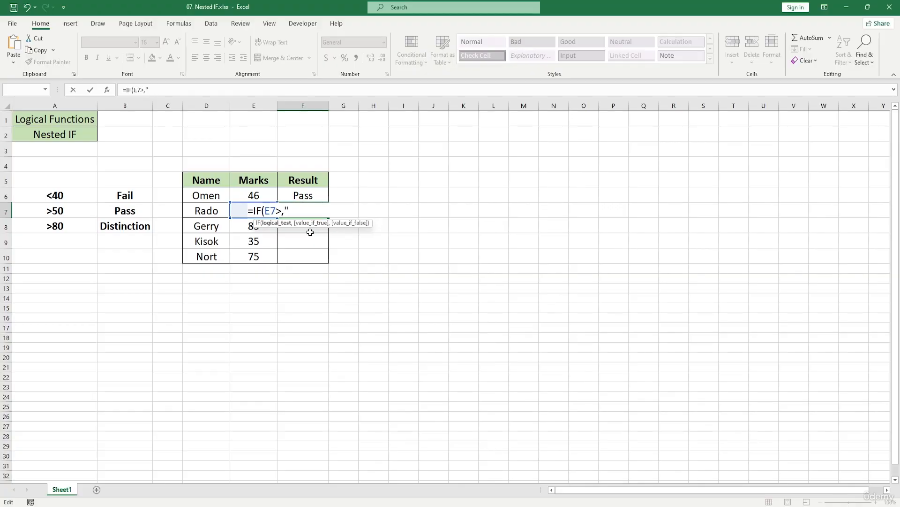
{"action": "type", "text": "80"}
{"action": "key", "text": "Right"}
{"action": "key", "text": "Right"}
{"action": "type", "text": "Di"}
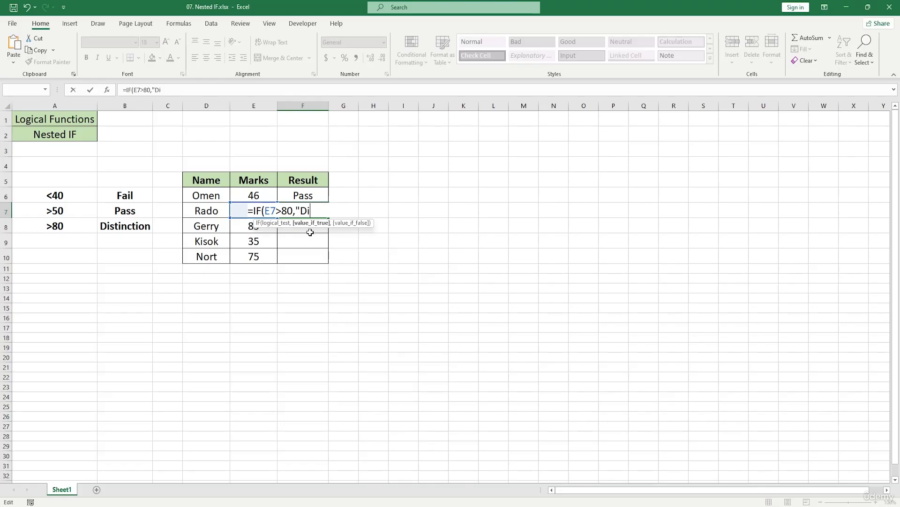
{"action": "type", "text": "stinction\","}
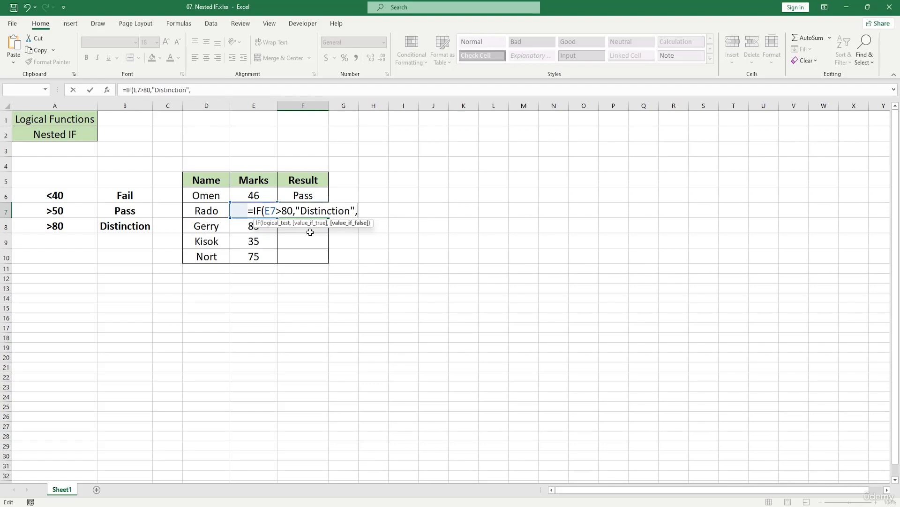
{"action": "type", "text": "IF("}
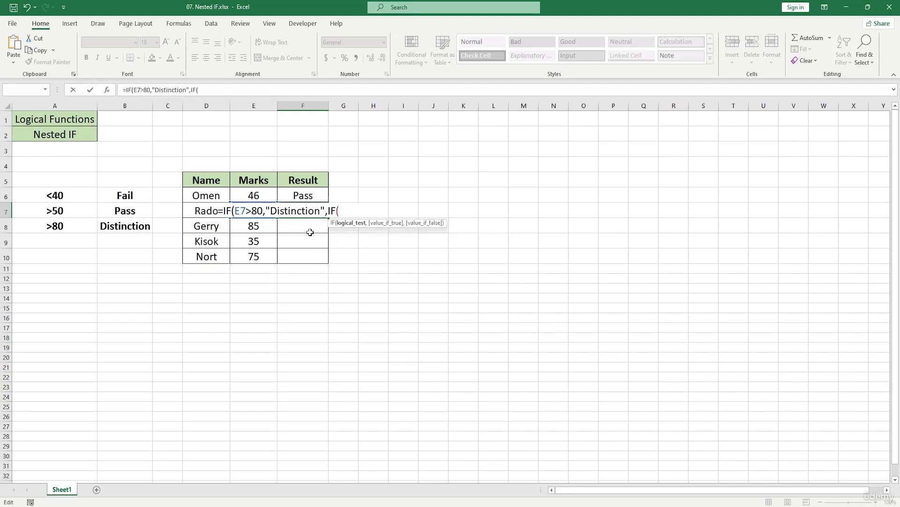
{"action": "type", "text": "E"}
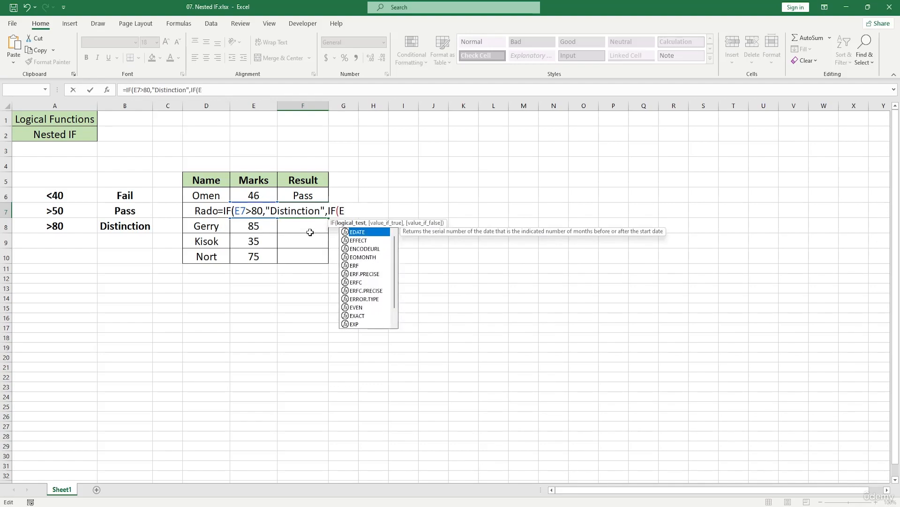
{"action": "type", "text": "7"}
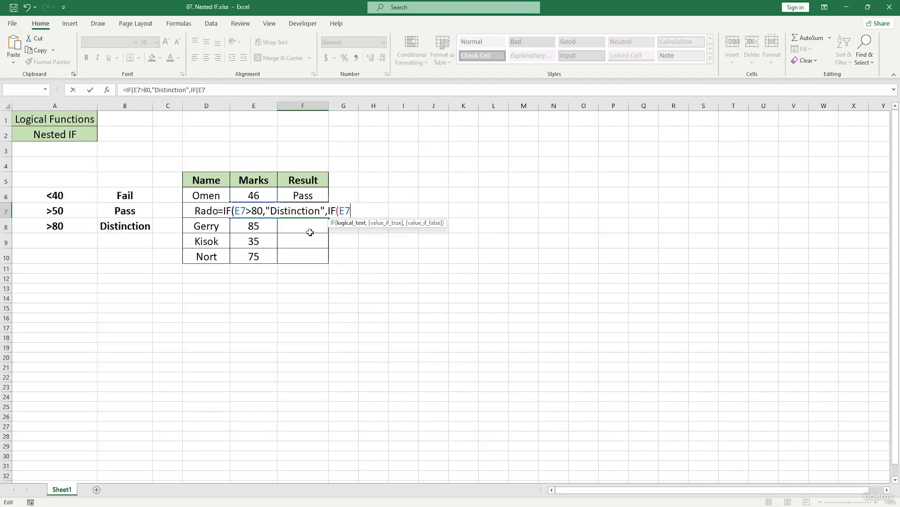
{"action": "type", "text": ">"}
Nest a second IF as the F7 formula's false value, with the test E7>50 and "Pass" as its true value.
{"action": "type", "text": "50,"}
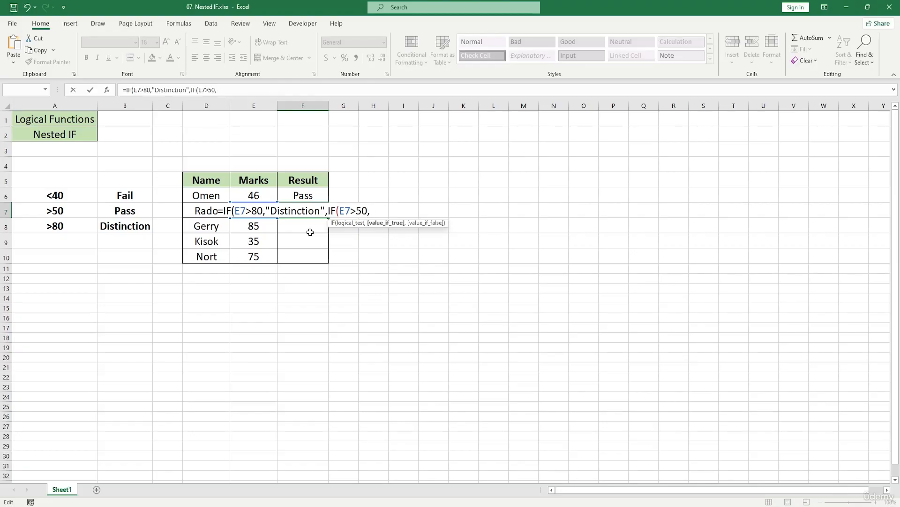
{"action": "type", "text": "\"Pass\""}
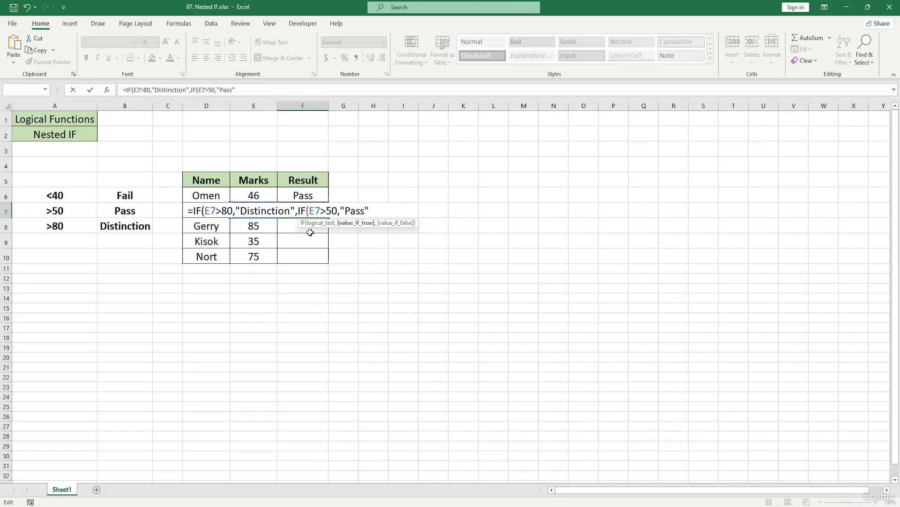
{"action": "type", "text": ",F"}
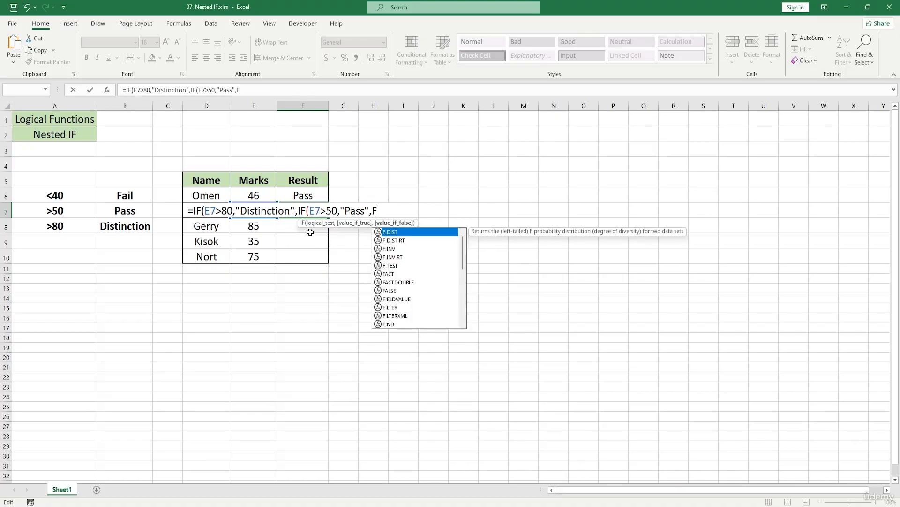
Complete the F7 formula with "Fail" as the nested IF's false value and fill it down through F10.
{"action": "key", "text": "BackSpace"}
{"action": "type", "text": "\""}
{"action": "type", "text": "Fail"}
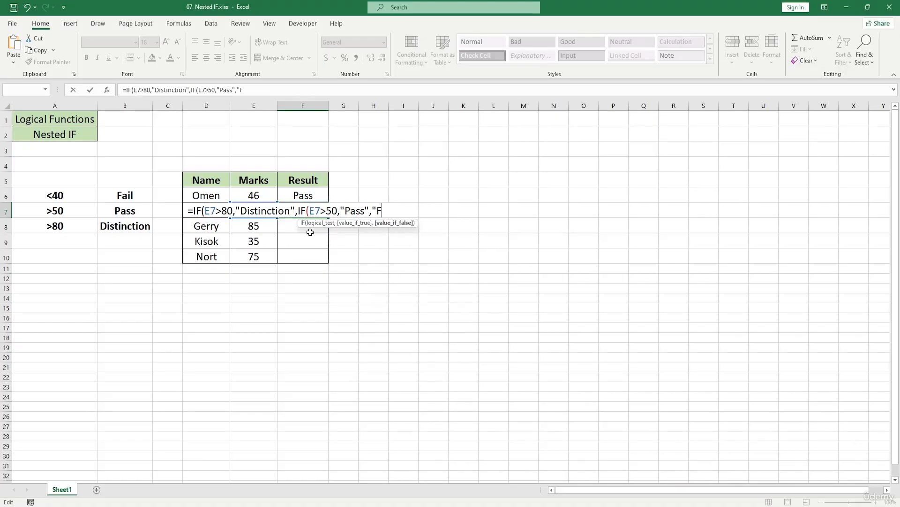
{"action": "type", "text": "\"))"}
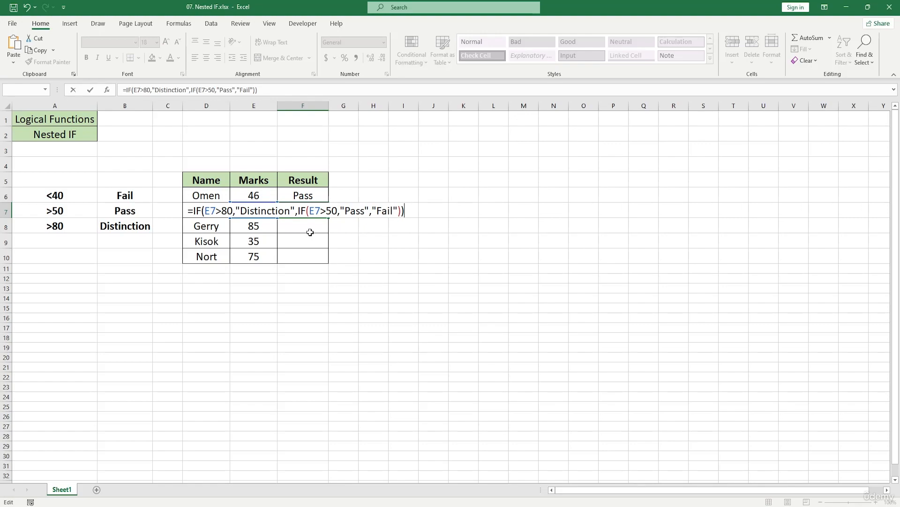
{"action": "key", "text": "Return"}
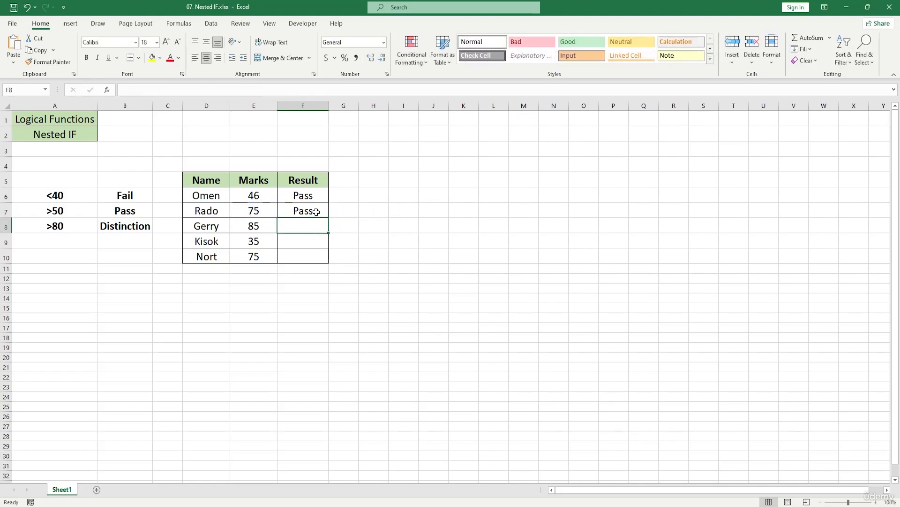
{"action": "left_click", "coordinate": [320, 211]}
{"action": "left_click_drag", "start_coordinate": [329, 217], "coordinate": [342, 258]}
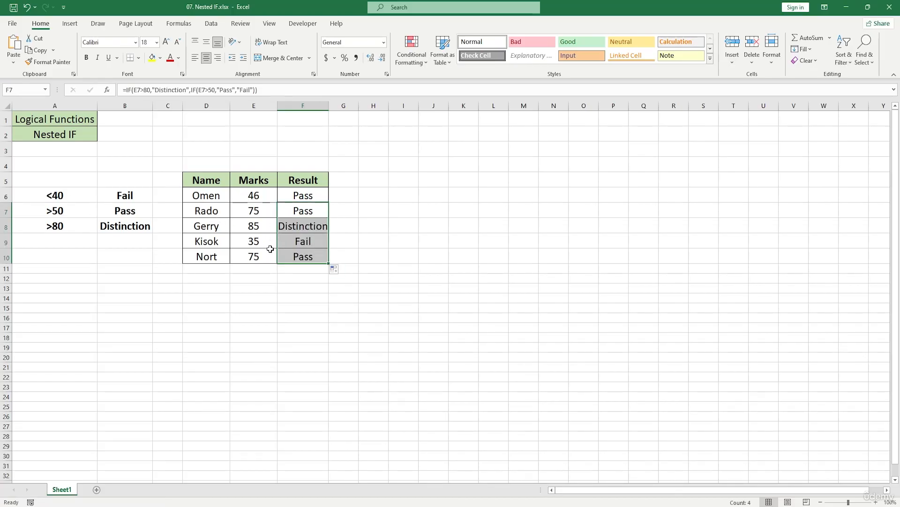
Set the mark in E8 to 30.
{"action": "double_click", "coordinate": [266, 228]}
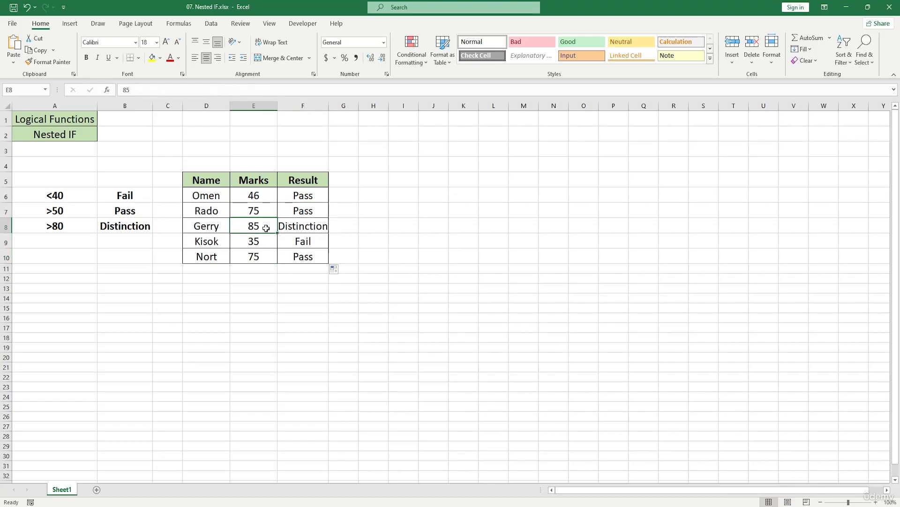
{"action": "key", "text": "BackSpace"}
{"action": "key", "text": "BackSpace"}
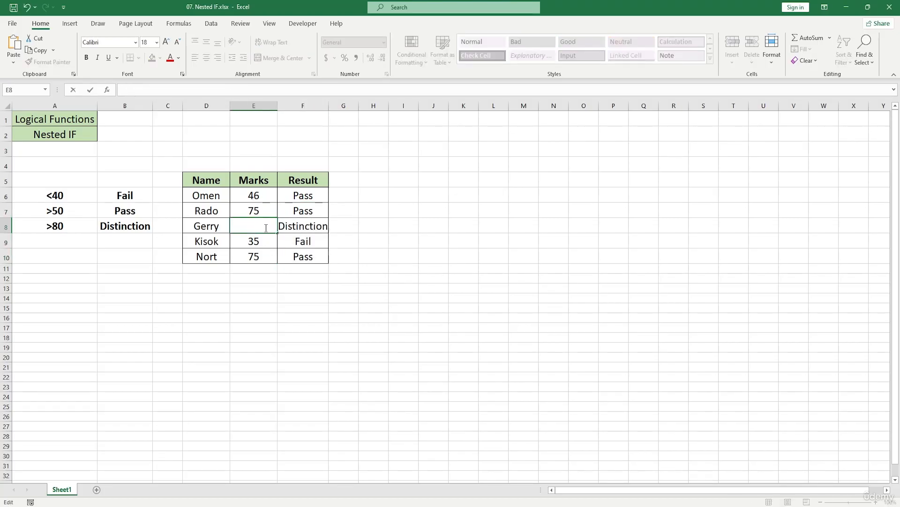
{"action": "type", "text": "30"}
{"action": "key", "text": "Return"}
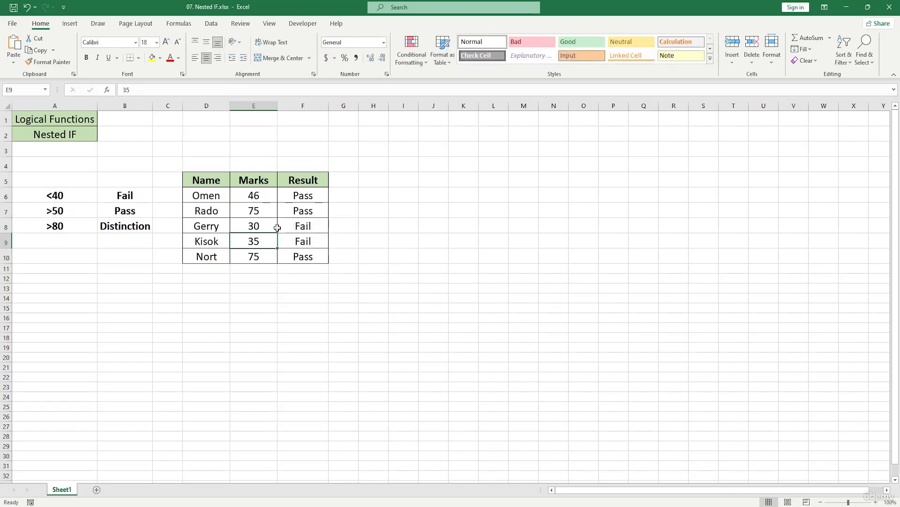
Set the mark in E10 to 80.
{"action": "double_click", "coordinate": [268, 258]}
{"action": "key", "text": "BackSpace"}
{"action": "key", "text": "BackSpace"}
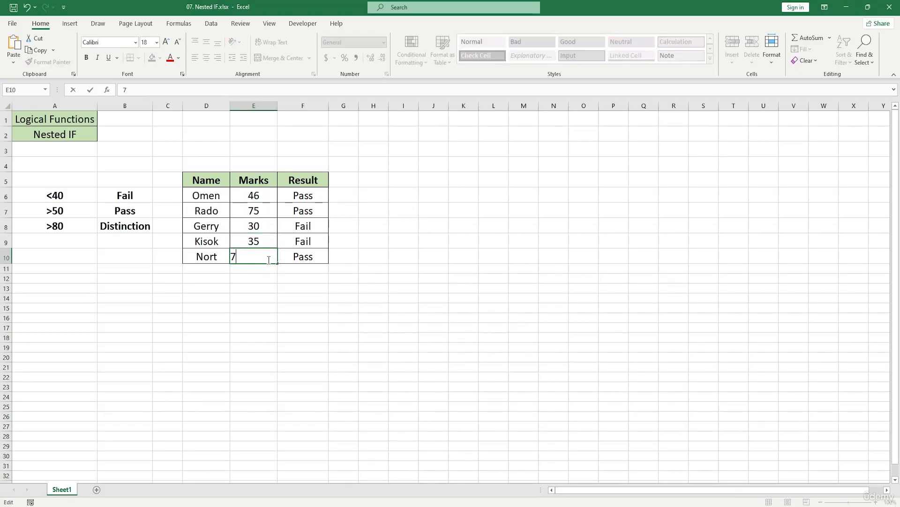
{"action": "type", "text": "80"}
{"action": "key", "text": "Return"}
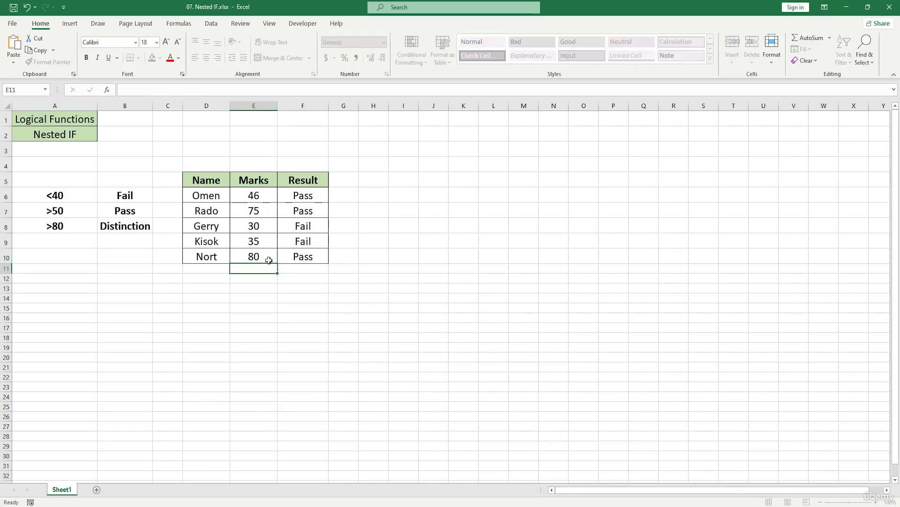
Set the mark in E10 to 81.
{"action": "double_click", "coordinate": [268, 258]}
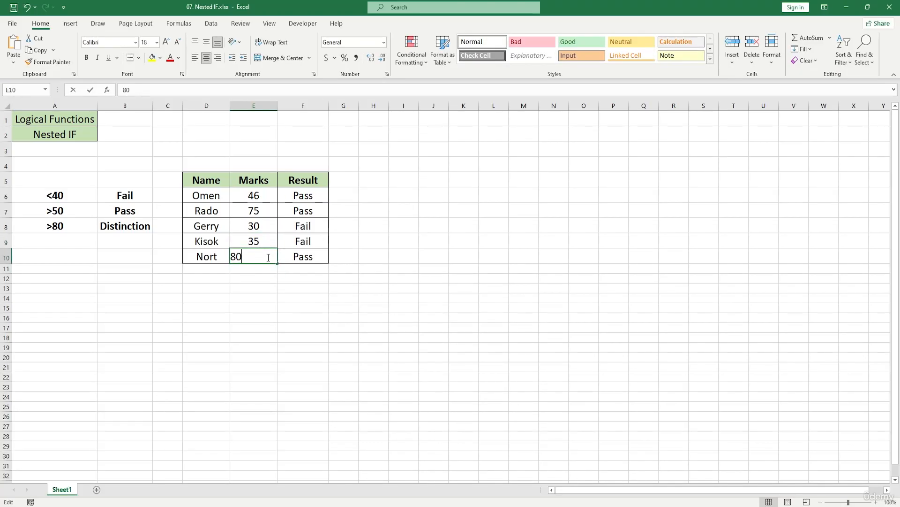
{"action": "key", "text": "BackSpace"}
{"action": "key", "text": "BackSpace"}
{"action": "type", "text": "81"}
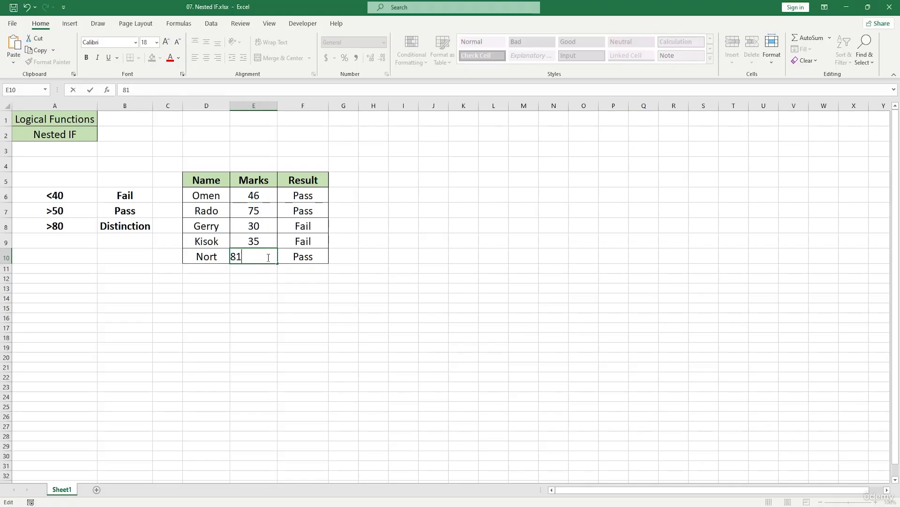
{"action": "key", "text": "Return"}
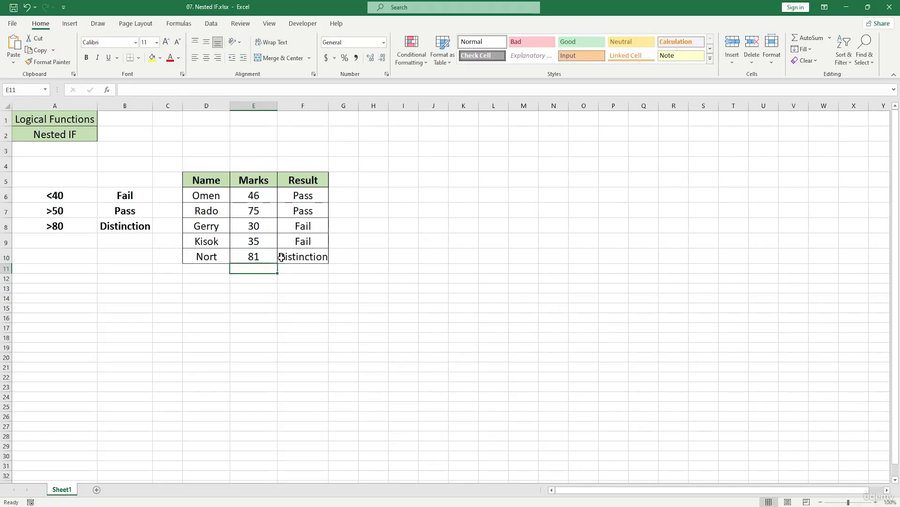
Set the mark in E8 to 100.
{"action": "double_click", "coordinate": [273, 226]}
{"action": "key", "text": "BackSpace"}
{"action": "key", "text": "BackSpace"}
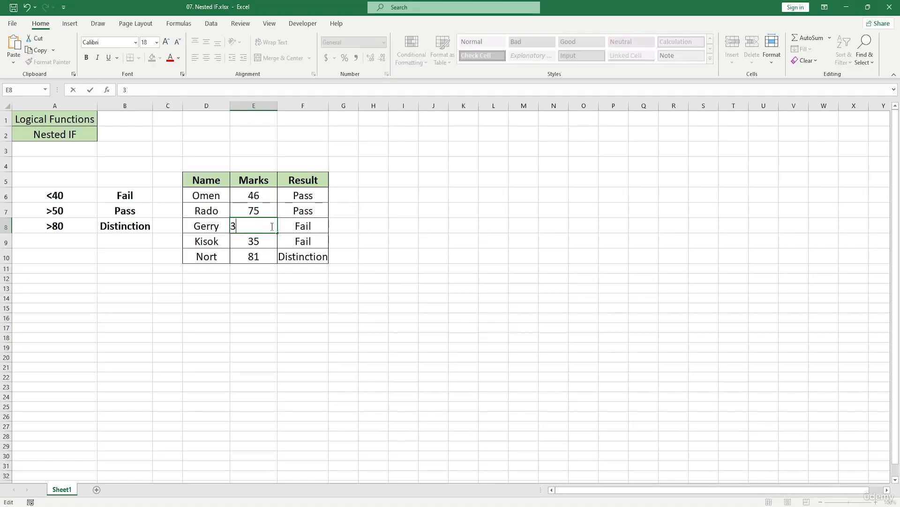
{"action": "type", "text": "100"}
{"action": "key", "text": "Return"}
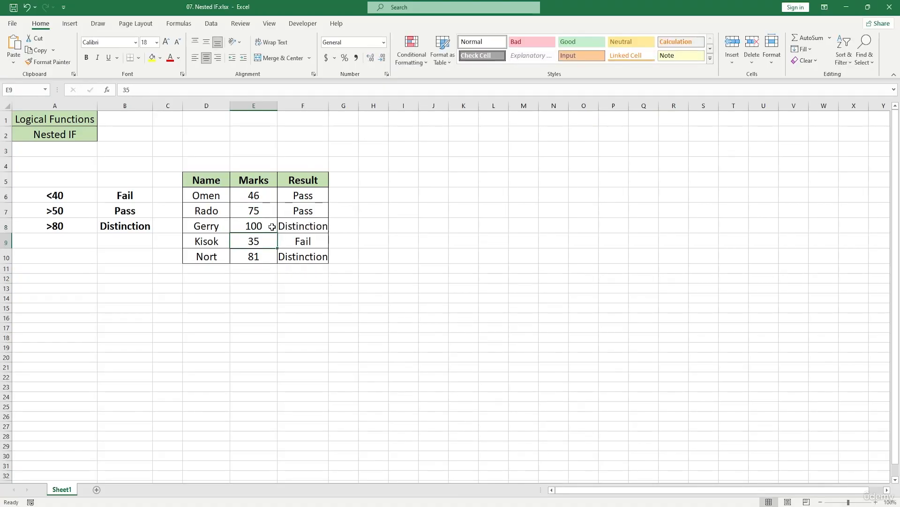
Set the mark in E7 to 100.
{"action": "double_click", "coordinate": [270, 211]}
{"action": "key", "text": "BackSpace"}
{"action": "key", "text": "BackSpace"}
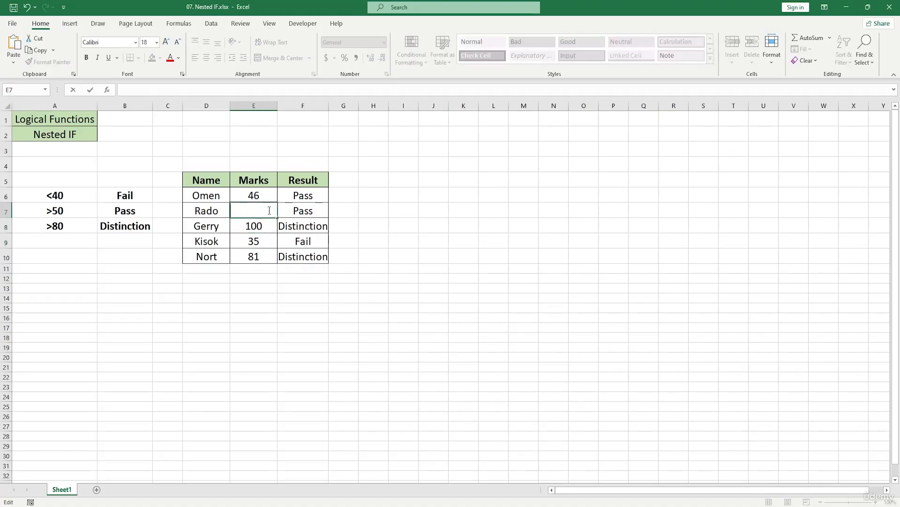
{"action": "type", "text": "100"}
{"action": "key", "text": "Return"}
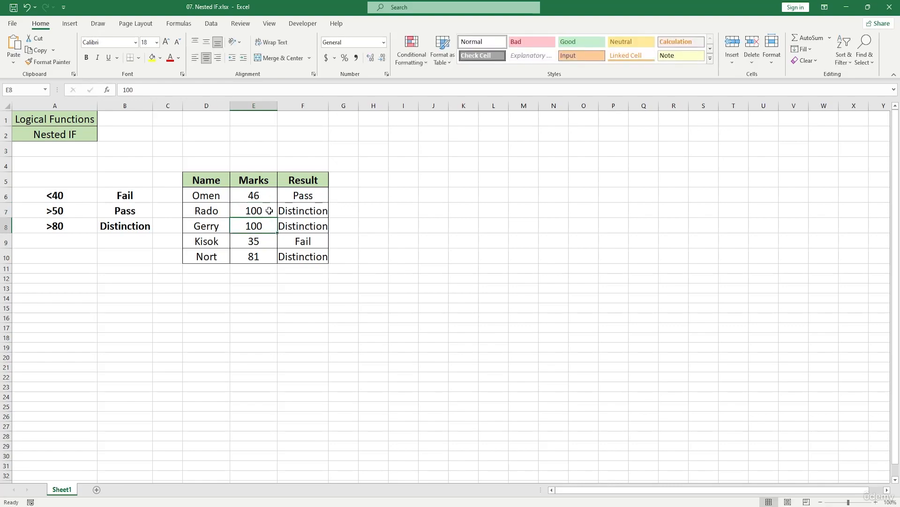
Replace "Distinction" with "Ace" as the true value in the F7 formula and fill it down through F10.
{"action": "double_click", "coordinate": [296, 214]}
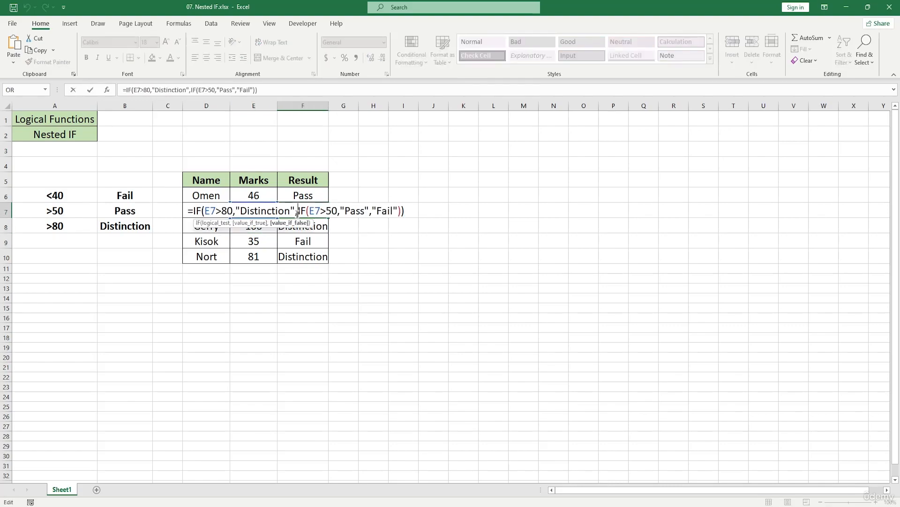
{"action": "left_click", "coordinate": [292, 210]}
{"action": "key", "text": "BackSpace"}
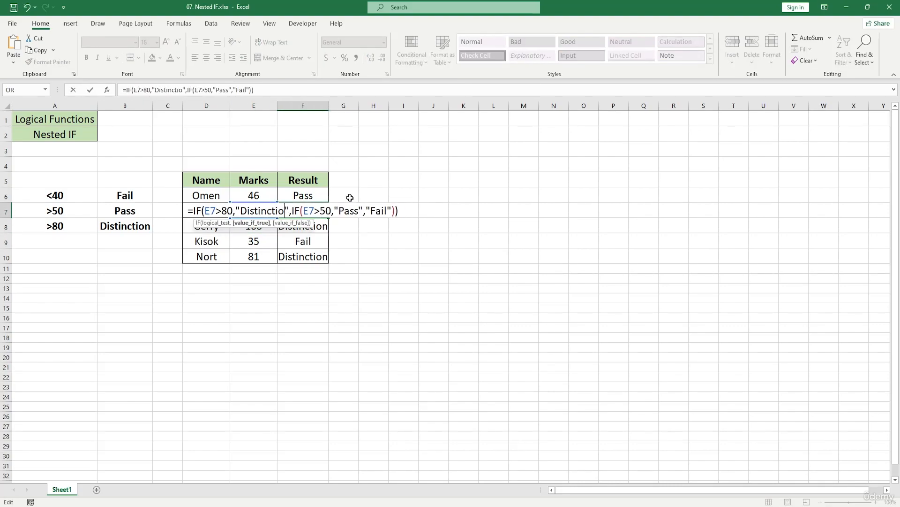
{"action": "key", "text": "BackSpace"}
{"action": "key", "text": "BackSpace"}
{"action": "key", "text": "BackSpace"}
{"action": "key", "text": "BackSpace"}
{"action": "key", "text": "BackSpace"}
{"action": "key", "text": "BackSpace"}
{"action": "key", "text": "BackSpace"}
{"action": "key", "text": "BackSpace"}
{"action": "key", "text": "BackSpace"}
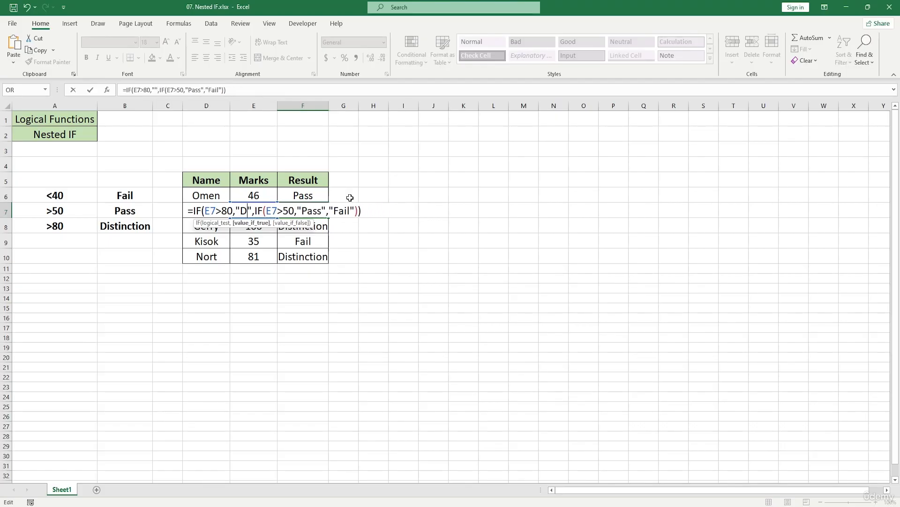
{"action": "key", "text": "BackSpace"}
{"action": "type", "text": "Ace"}
{"action": "key", "text": "ctrl+Return"}
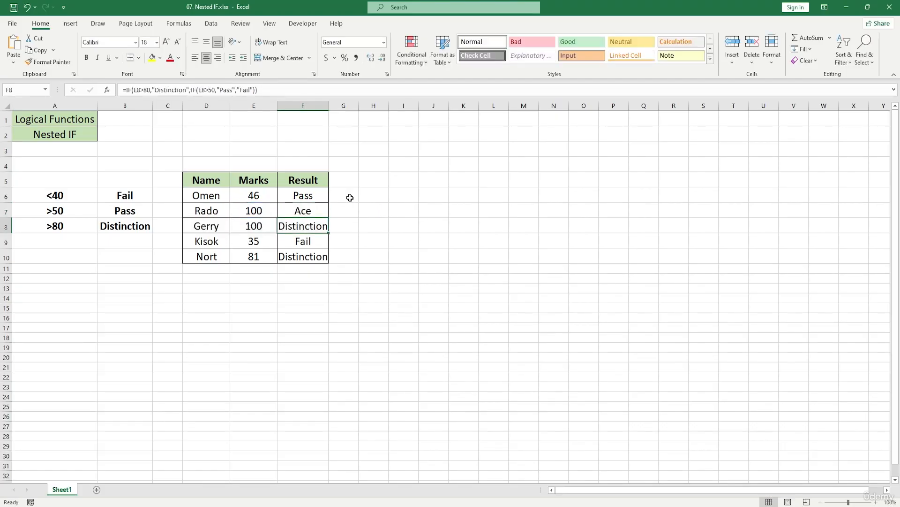
{"action": "left_click_drag", "start_coordinate": [331, 216], "coordinate": [336, 258]}
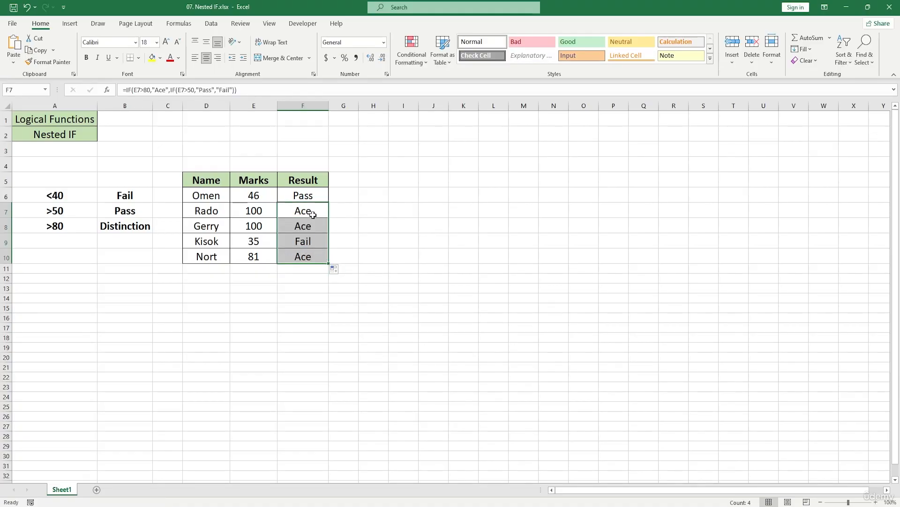
Insert another IF with the test E7>80 after the nested IF inside the F7 formula's outer IF.
{"action": "double_click", "coordinate": [312, 212]}
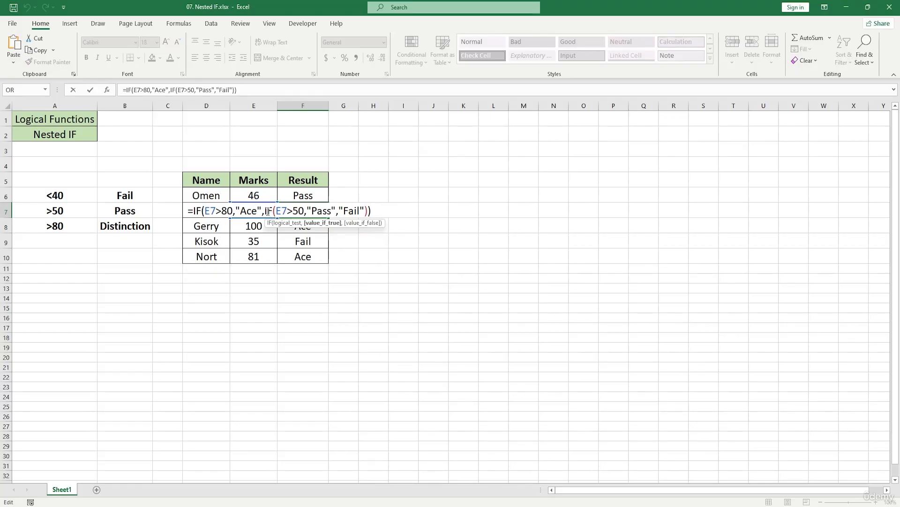
{"action": "left_click", "coordinate": [369, 210]}
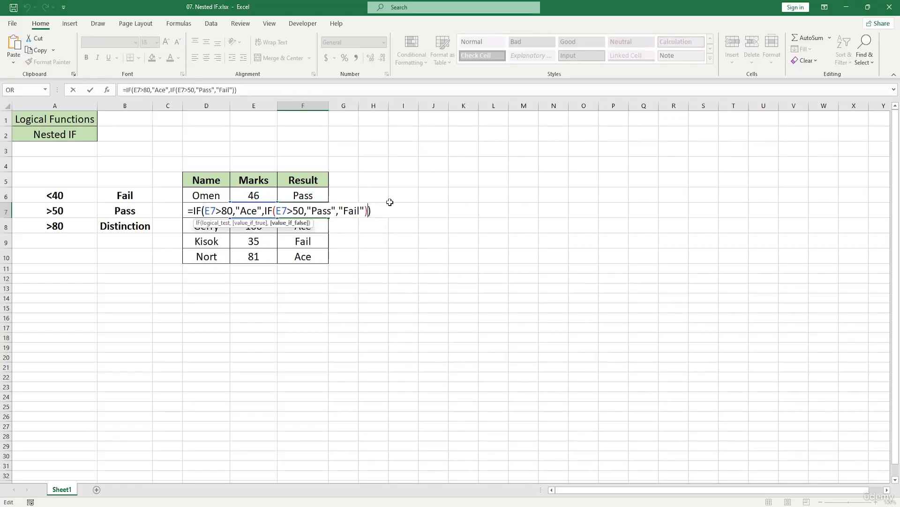
{"action": "type", "text": ","}
{"action": "type", "text": "of"}
{"action": "key", "text": "BackSpace"}
{"action": "key", "text": "BackSpace"}
{"action": "type", "text": "if"}
{"action": "key", "text": "Tab"}
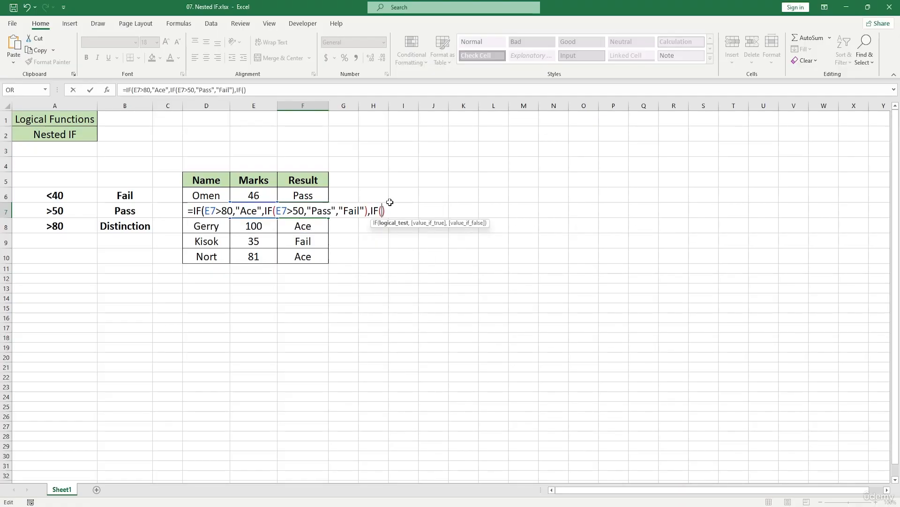
{"action": "type", "text": "e"}
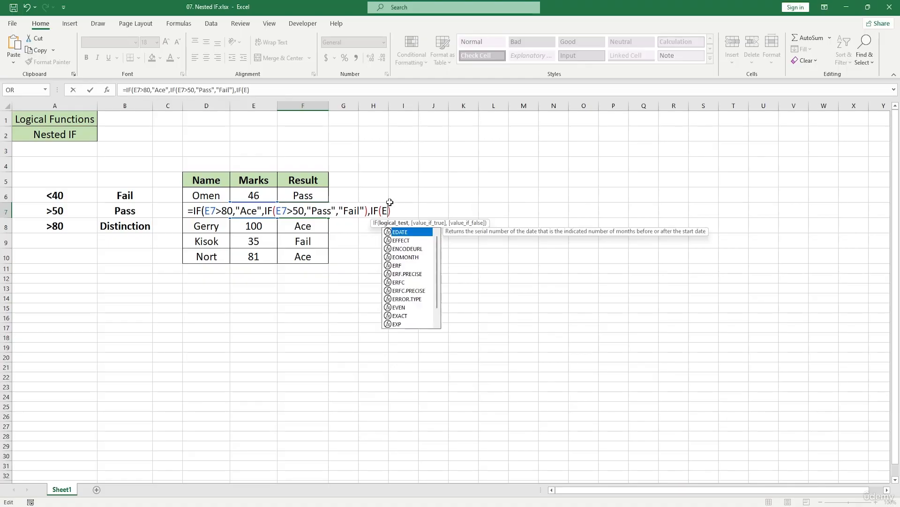
{"action": "type", "text": "7"}
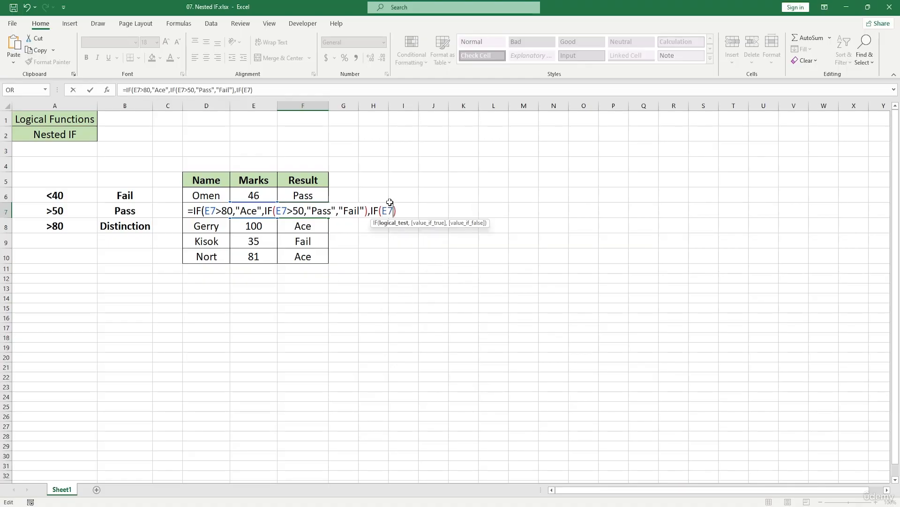
{"action": "type", "text": ">80"}
Add "Distinction" as the true value of the added IF in F7 and close its parenthesis.
{"action": "type", "text": ",\""}
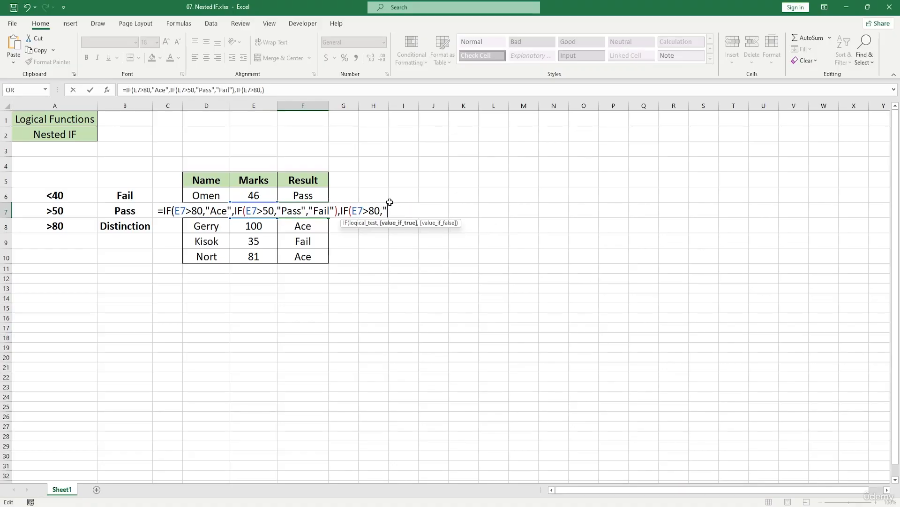
{"action": "type", "text": "Distinction"}
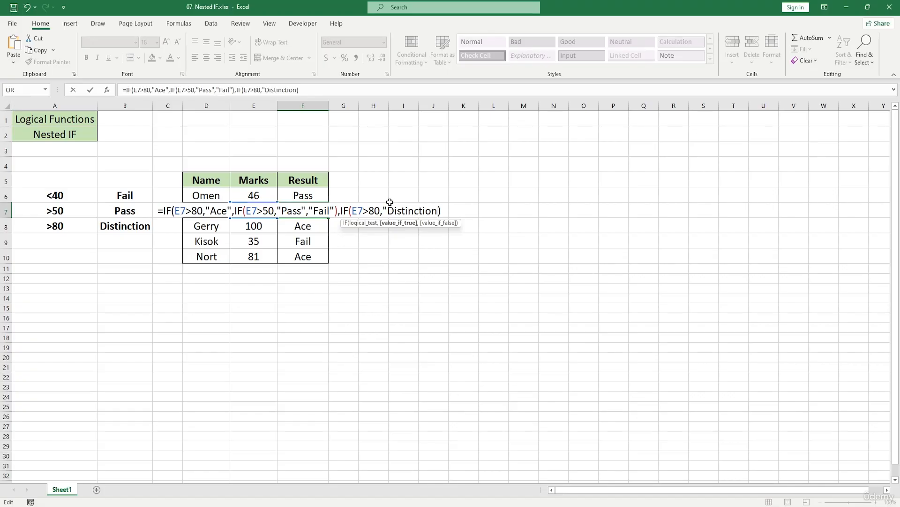
{"action": "type", "text": "\")"}
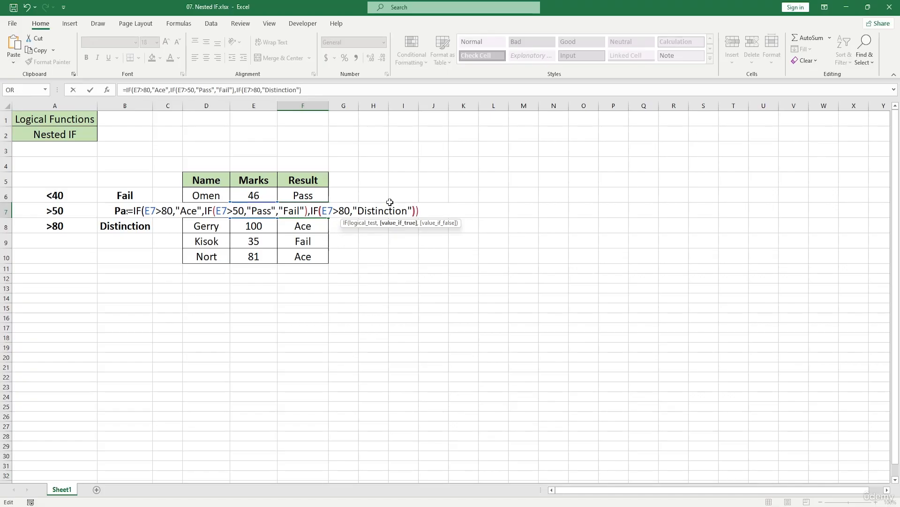
Remove the extra IF with the E7>80 test and "Distinction" from the end of the F7 formula.
{"action": "key", "text": "Return"}
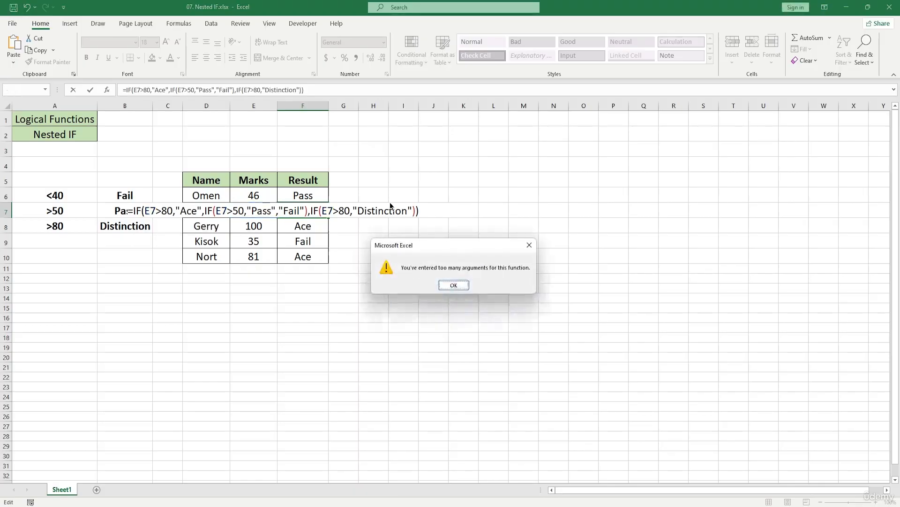
{"action": "left_click", "coordinate": [456, 284]}
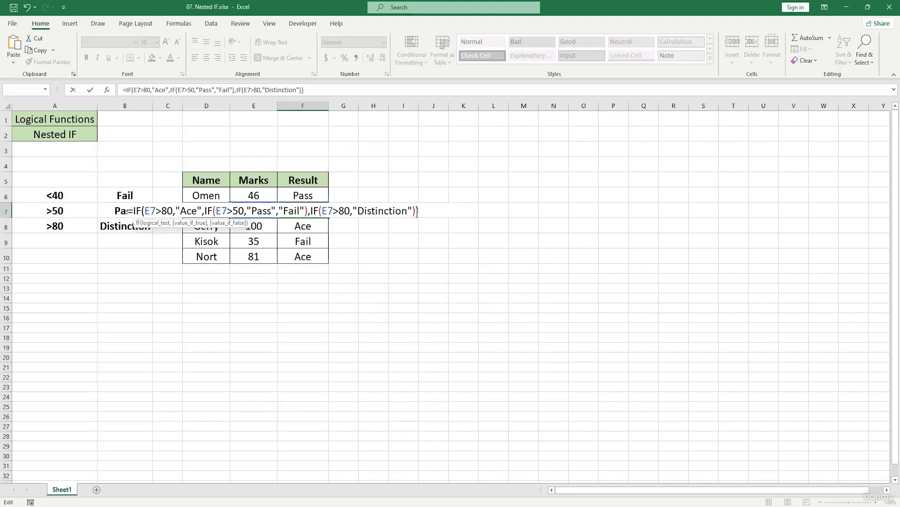
{"action": "left_click", "coordinate": [432, 209]}
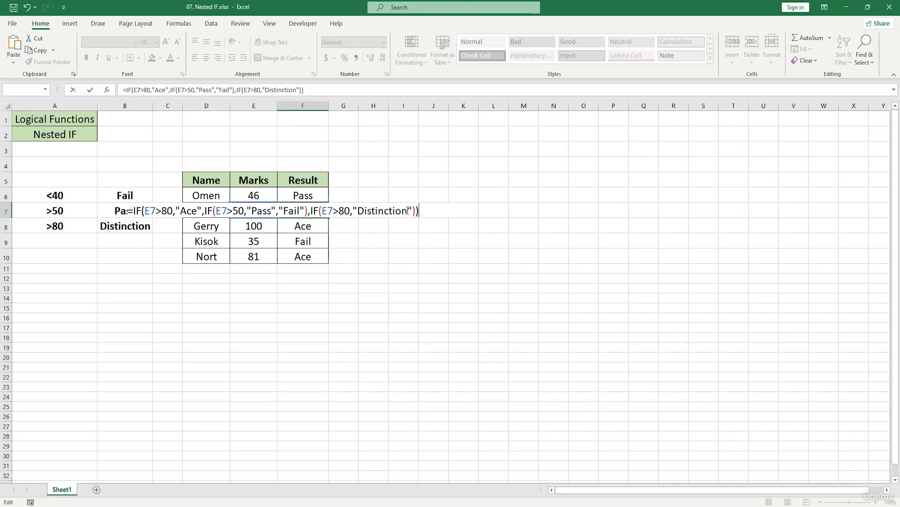
{"action": "left_click_drag", "start_coordinate": [412, 211], "coordinate": [354, 208]}
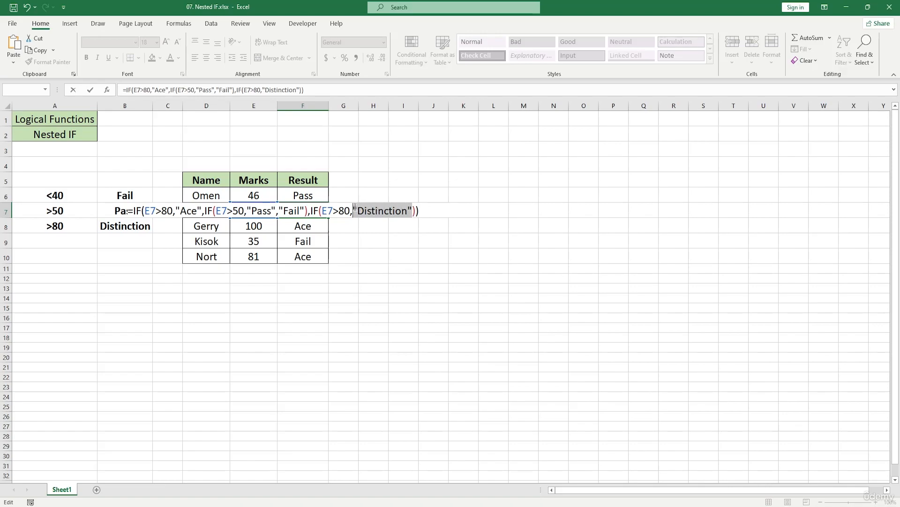
{"action": "key", "text": "Delete"}
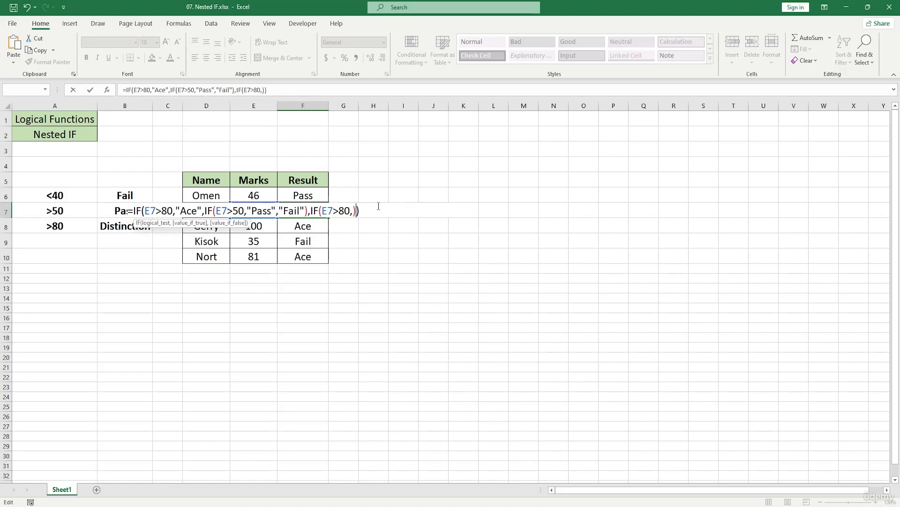
{"action": "key", "text": "BackSpace"}
{"action": "key", "text": "BackSpace"}
{"action": "key", "text": "BackSpace"}
{"action": "key", "text": "BackSpace"}
{"action": "key", "text": "BackSpace"}
{"action": "key", "text": "BackSpace"}
{"action": "key", "text": "BackSpace"}
{"action": "key", "text": "BackSpace"}
{"action": "key", "text": "BackSpace"}
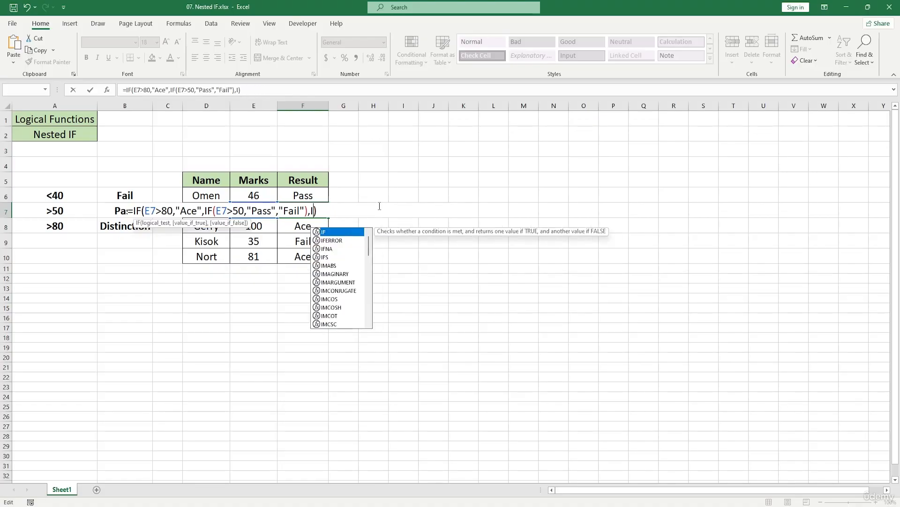
{"action": "key", "text": "BackSpace"}
{"action": "key", "text": "BackSpace"}
{"action": "key", "text": "Left"}
{"action": "key", "text": "Left"}
{"action": "key", "text": "Left"}
{"action": "key", "text": "Left"}
{"action": "key", "text": "Left"}
{"action": "key", "text": "Left"}
{"action": "key", "text": "Left"}
{"action": "key", "text": "Left"}
{"action": "key", "text": "Left"}
{"action": "key", "text": "Left"}
{"action": "key", "text": "Left"}
{"action": "key", "text": "Left"}
{"action": "key", "text": "Left"}
{"action": "key", "text": "Left"}
{"action": "key", "text": "Left"}
{"action": "key", "text": "Left"}
{"action": "key", "text": "Left"}
{"action": "key", "text": "Left"}
{"action": "key", "text": "Left"}
{"action": "key", "text": "Left"}
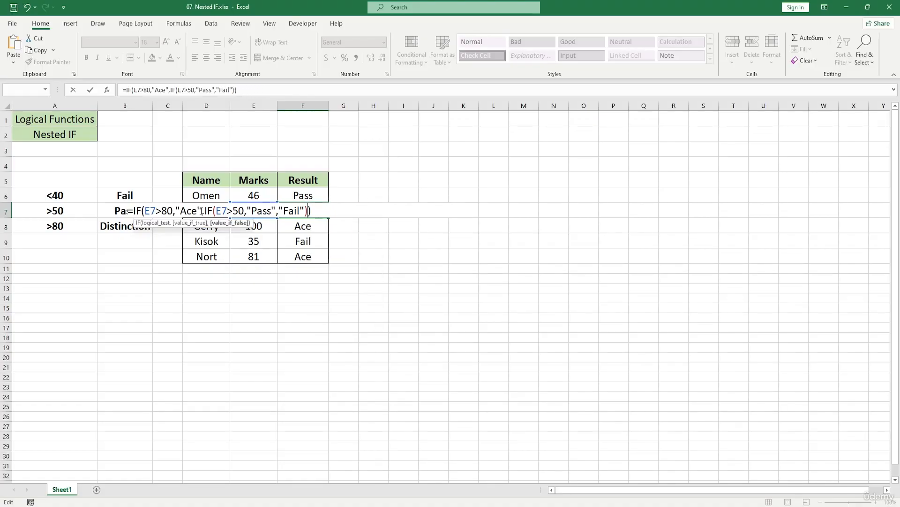
Try to insert "Distinction" as an argument between "Ace" and the nested IF(E7>50,"Pass","Fail") in the F7 formula.
{"action": "key", "text": "Right"}
{"action": "key", "text": "Right"}
{"action": "key", "text": "BackSpace"}
{"action": "type", "text": "\"Distinction\""}
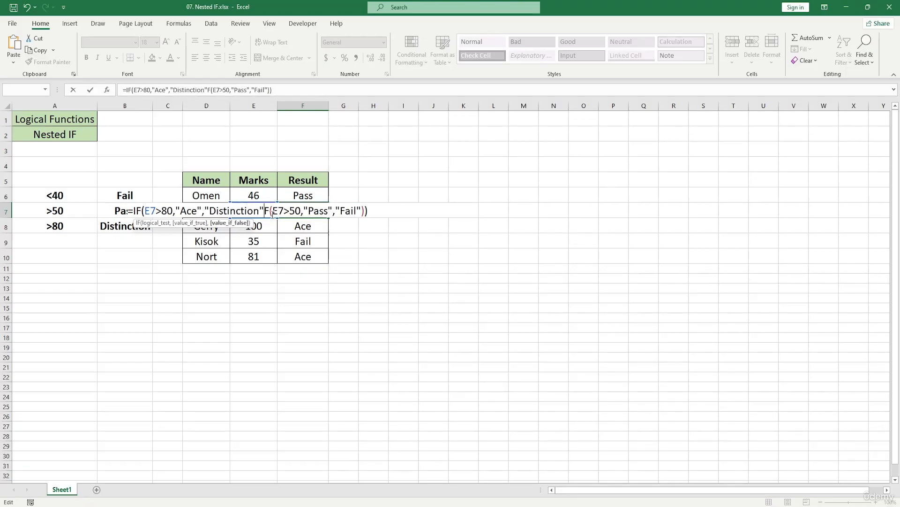
{"action": "type", "text": "IF("}
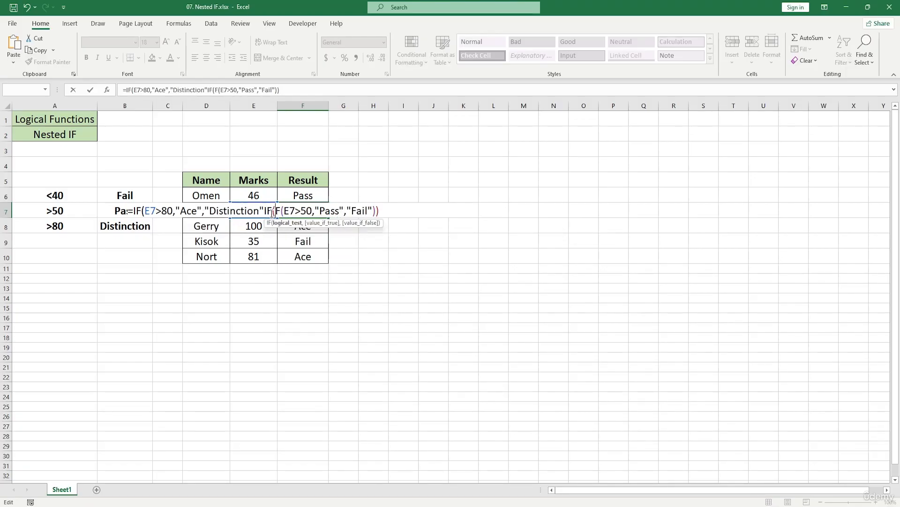
{"action": "left_click", "coordinate": [287, 211]}
{"action": "key", "text": "BackSpace"}
{"action": "key", "text": "BackSpace"}
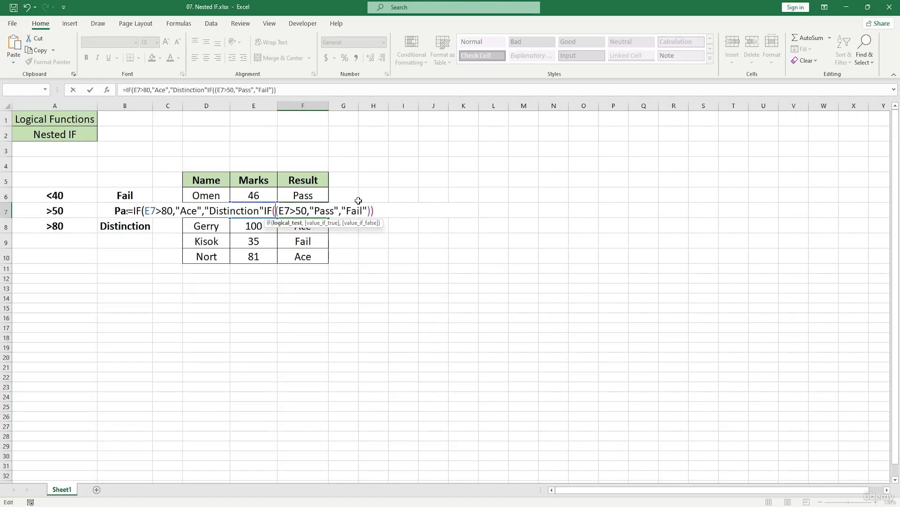
{"action": "left_click", "coordinate": [338, 211]}
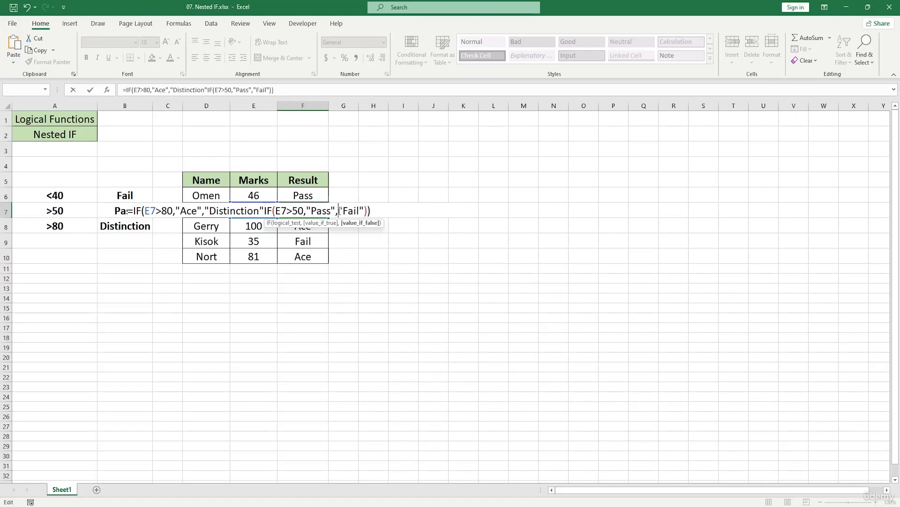
{"action": "key", "text": "Return"}
{"action": "left_click", "coordinate": [433, 310]}
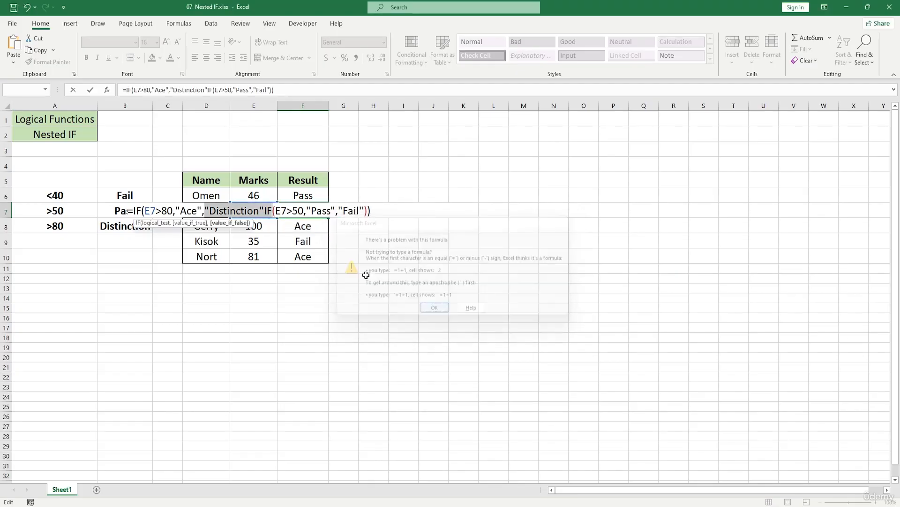
{"action": "left_click", "coordinate": [265, 211]}
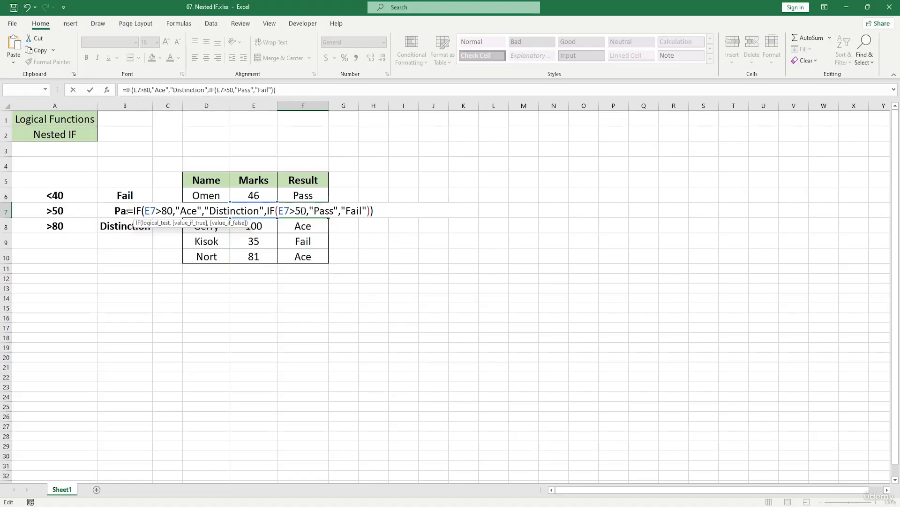
{"action": "key", "text": "Return"}
{"action": "left_click", "coordinate": [457, 285]}
Undo the accidental D13 reference in the F7 formula and discard the pending edits to the cell.
{"action": "left_click_drag", "start_coordinate": [209, 211], "coordinate": [109, 208]}
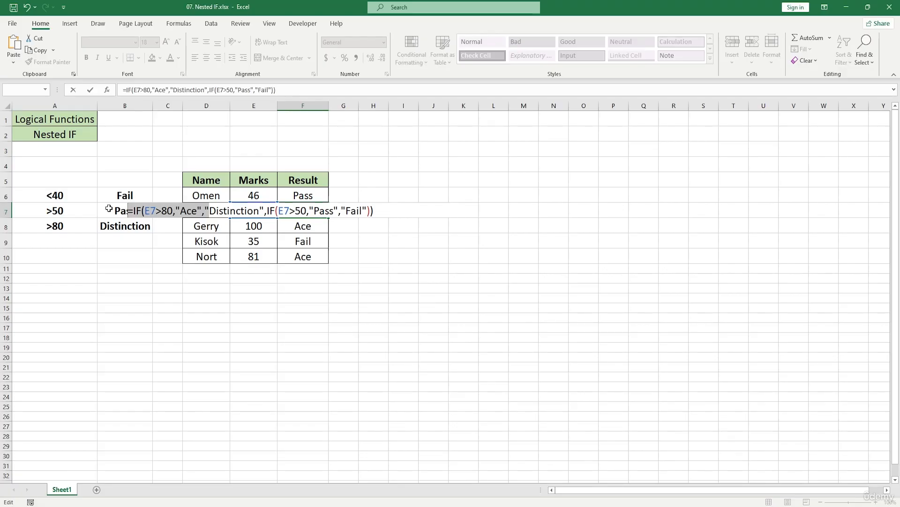
{"action": "left_click", "coordinate": [191, 286]}
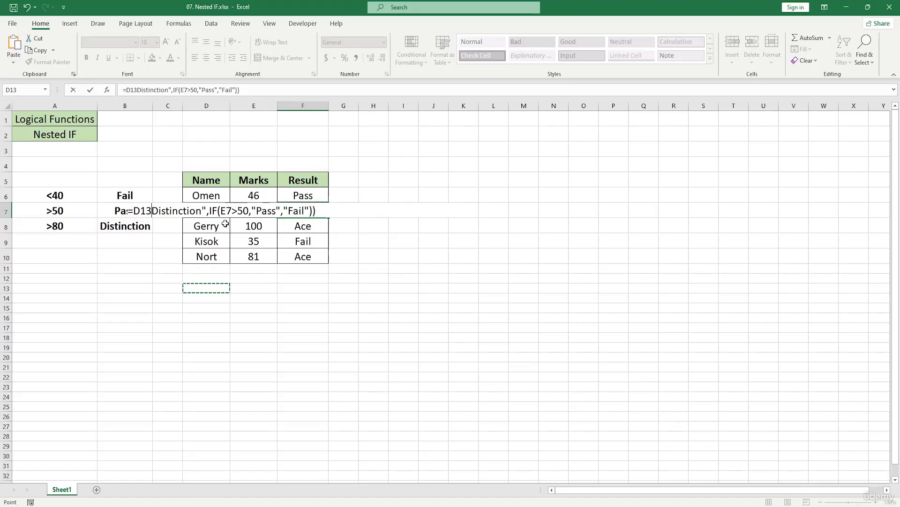
{"action": "key", "text": "ctrl+z"}
{"action": "key", "text": "ctrl+z"}
{"action": "key", "text": "ctrl+z"}
{"action": "key", "text": "ctrl+z"}
{"action": "key", "text": "ctrl+z"}
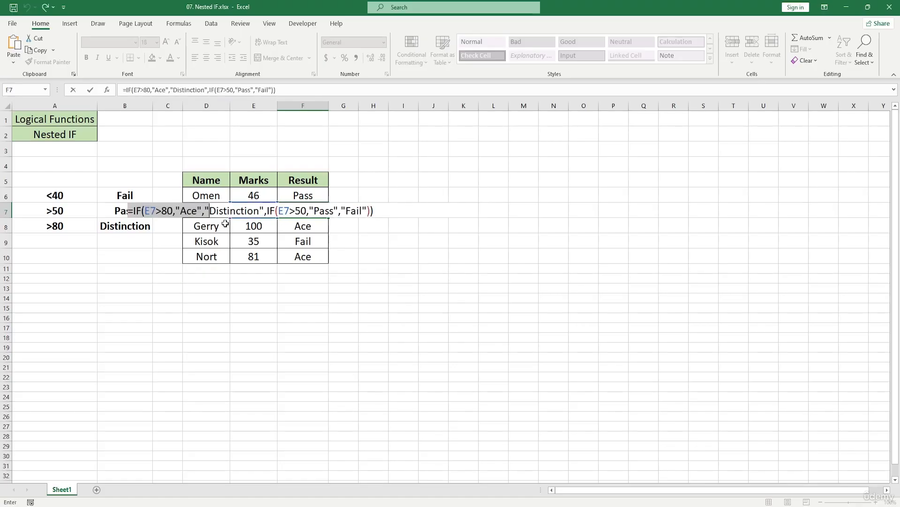
{"action": "key", "text": "ctrl+y"}
{"action": "key", "text": "Return"}
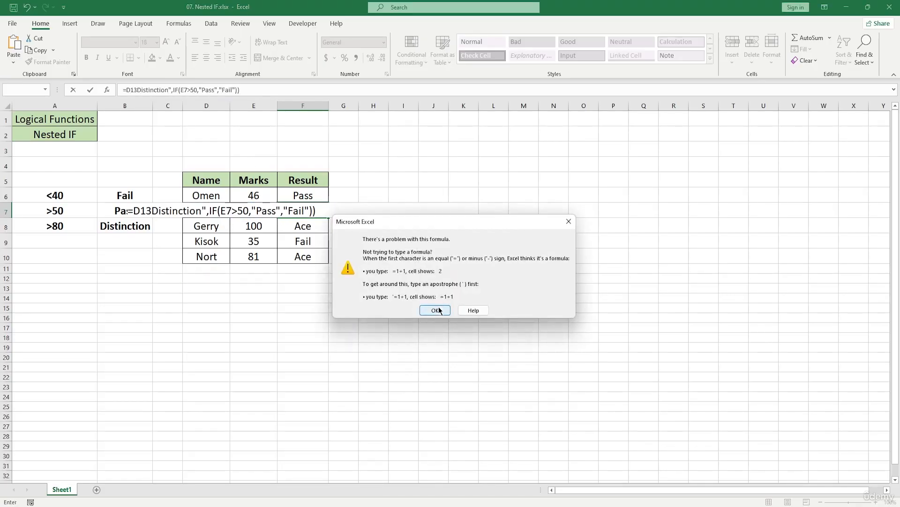
{"action": "left_click", "coordinate": [436, 310]}
{"action": "key", "text": "ctrl+z"}
{"action": "key", "text": "ctrl+z"}
{"action": "key", "text": "ctrl+z"}
{"action": "key", "text": "ctrl+z"}
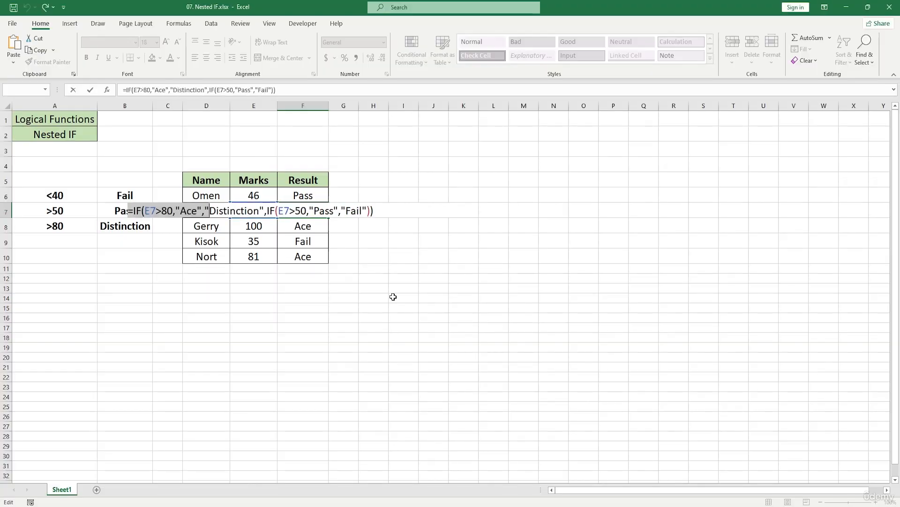
{"action": "key", "text": "ctrl+z"}
{"action": "key", "text": "Escape"}
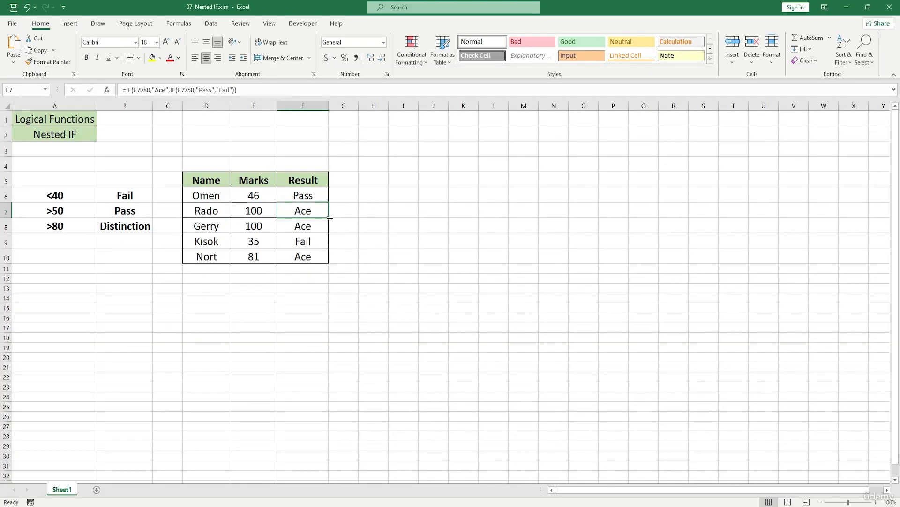
Fill the F7 formula down through F10 and set the mark in E9 to 50.
{"action": "left_click_drag", "start_coordinate": [330, 217], "coordinate": [334, 258]}
{"action": "left_click", "coordinate": [261, 243]}
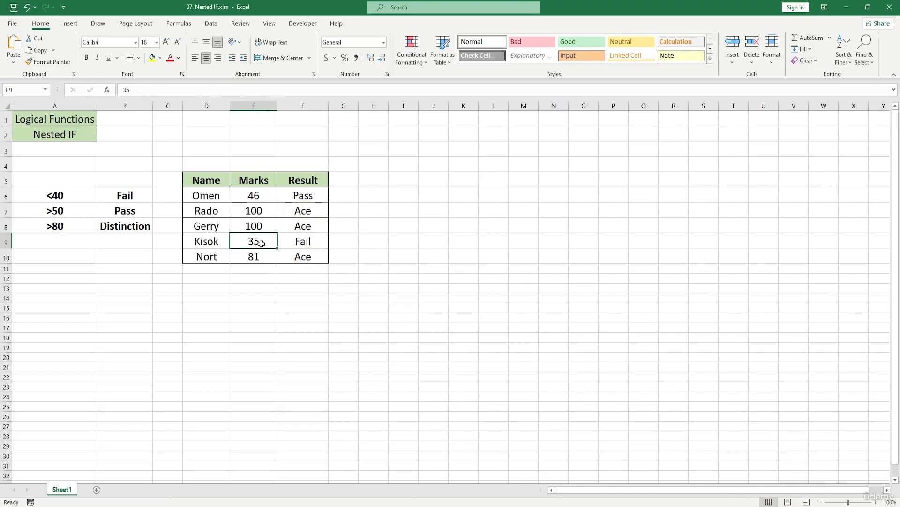
{"action": "double_click", "coordinate": [261, 243]}
{"action": "key", "text": "BackSpace"}
{"action": "key", "text": "BackSpace"}
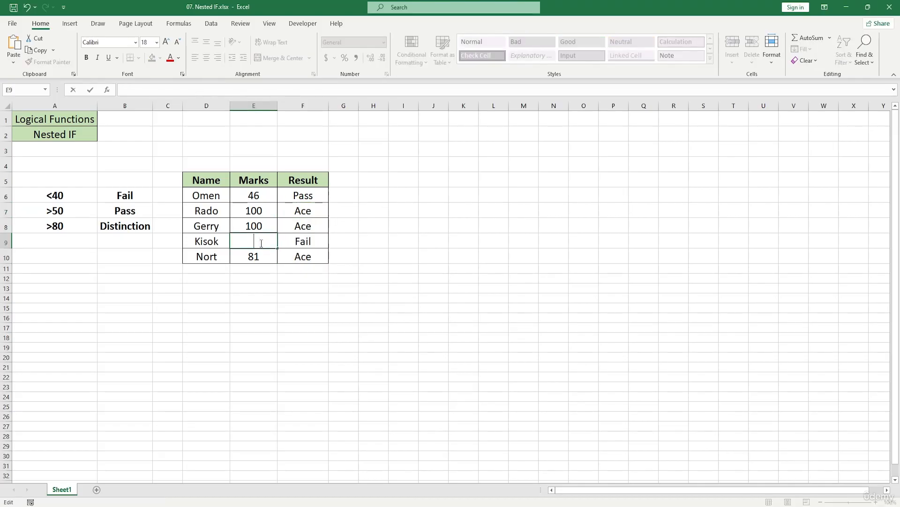
{"action": "type", "text": "50"}
{"action": "key", "text": "Return"}
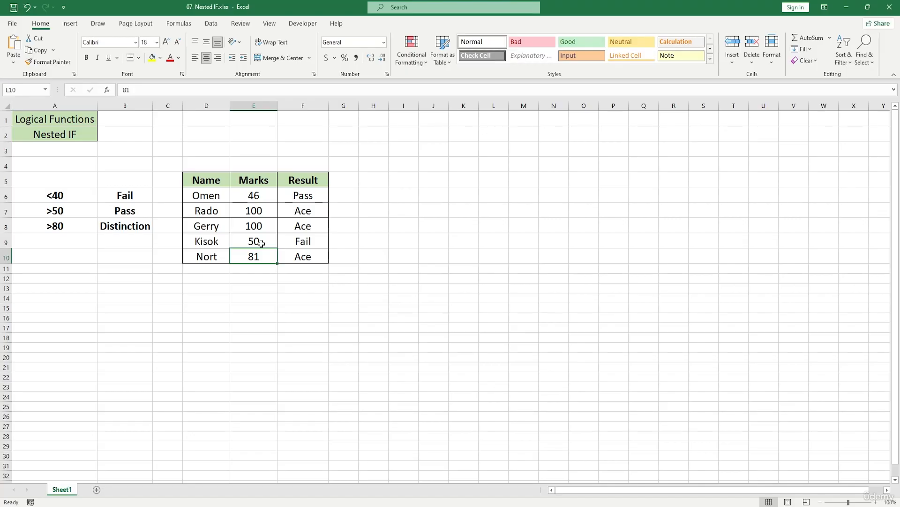
Set the mark in E9 to 51.
{"action": "double_click", "coordinate": [267, 243]}
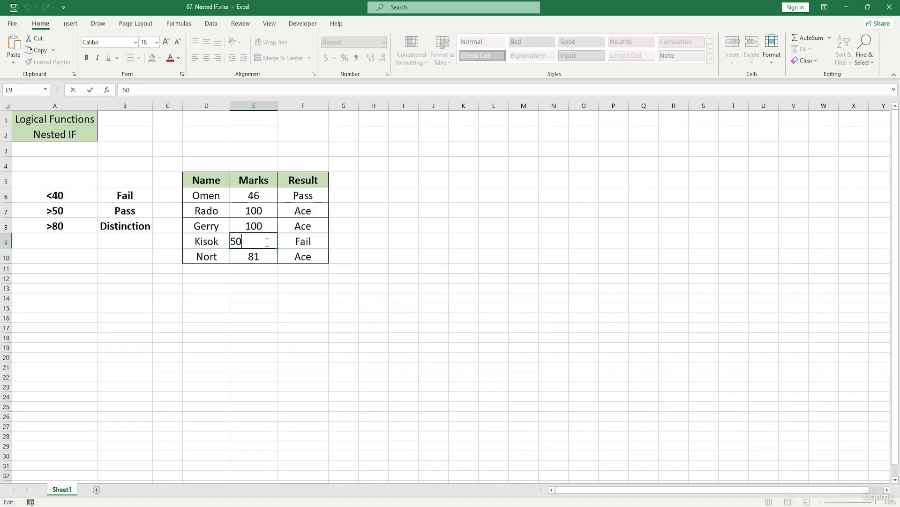
{"action": "key", "text": "BackSpace"}
{"action": "type", "text": "1"}
{"action": "key", "text": "Return"}
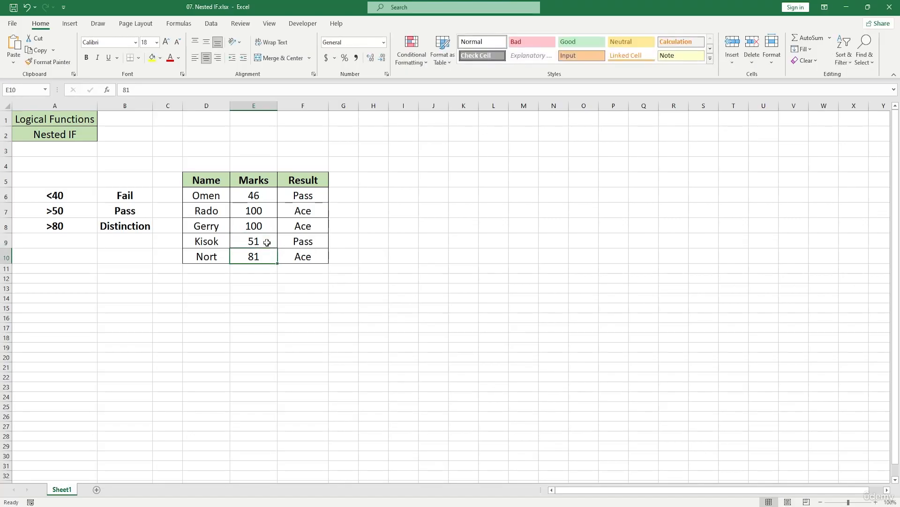
Fill the formula in F7 down through F10 again and select F10 to check its formula.
{"action": "double_click", "coordinate": [268, 258]}
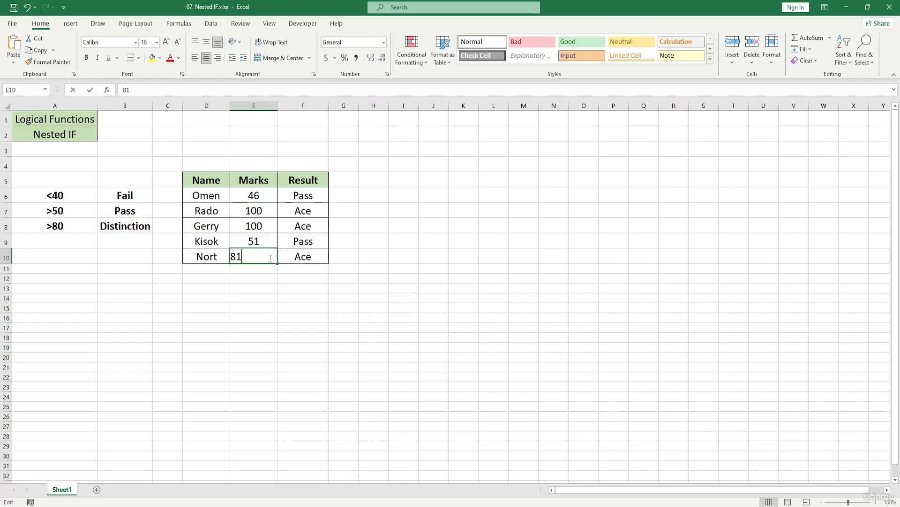
{"action": "left_click", "coordinate": [313, 215]}
{"action": "left_click_drag", "start_coordinate": [329, 217], "coordinate": [331, 262]}
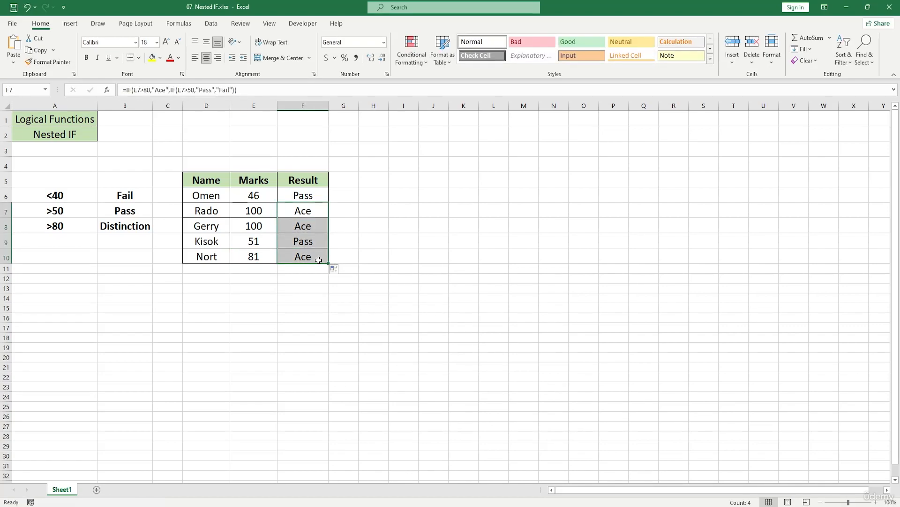
{"action": "left_click", "coordinate": [317, 259]}
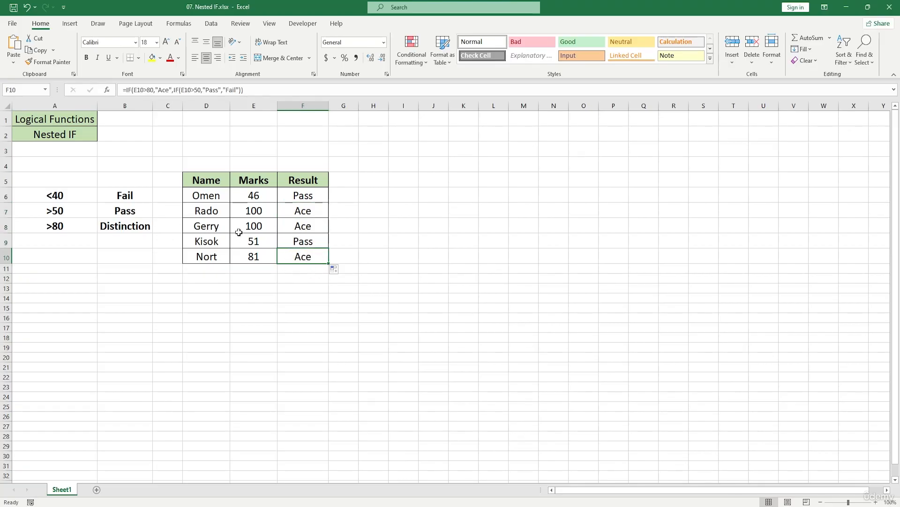
Change the outer IF test in F7 to E7>100 and fill the formula down through F10.
{"action": "double_click", "coordinate": [300, 212]}
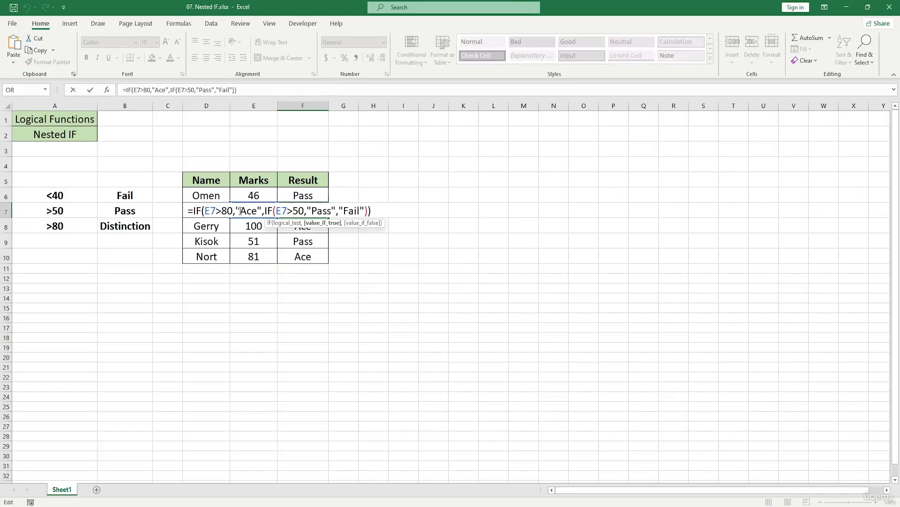
{"action": "left_click", "coordinate": [234, 211]}
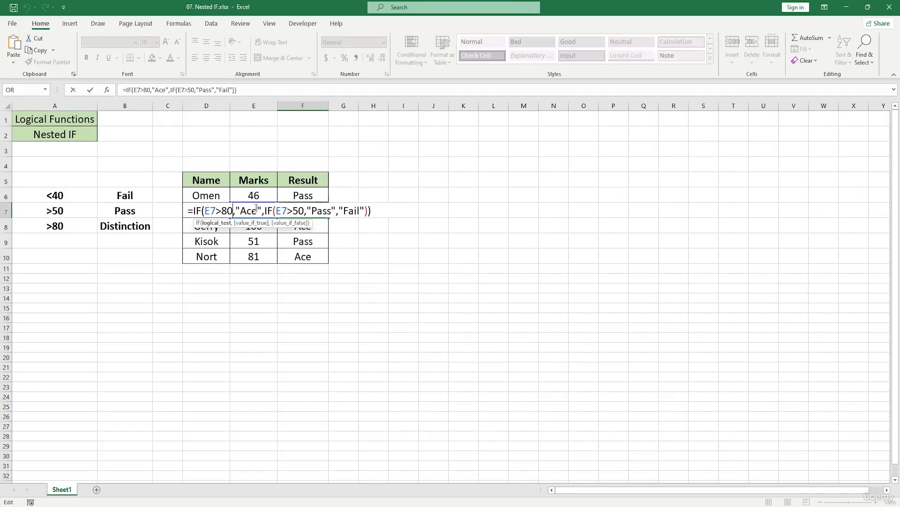
{"action": "key", "text": "BackSpace"}
{"action": "key", "text": "BackSpace"}
{"action": "type", "text": "100"}
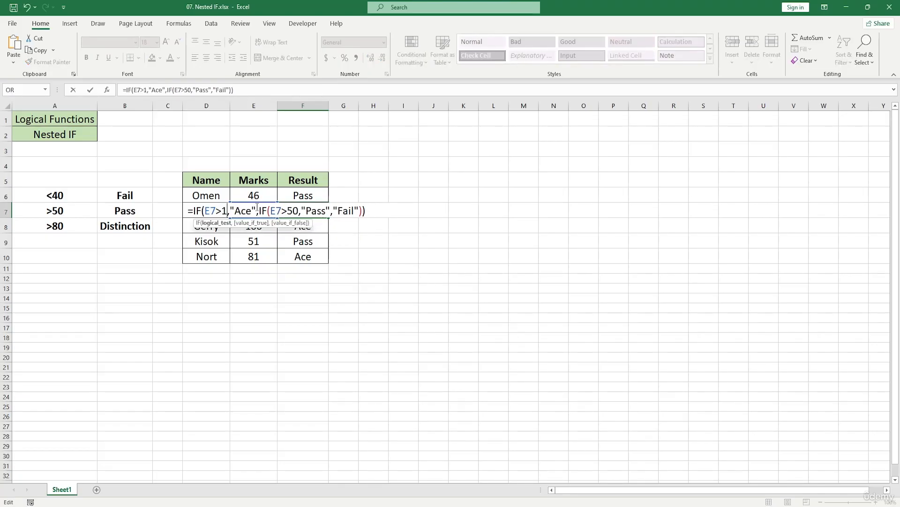
{"action": "key", "text": "Return"}
{"action": "left_click", "coordinate": [304, 212]}
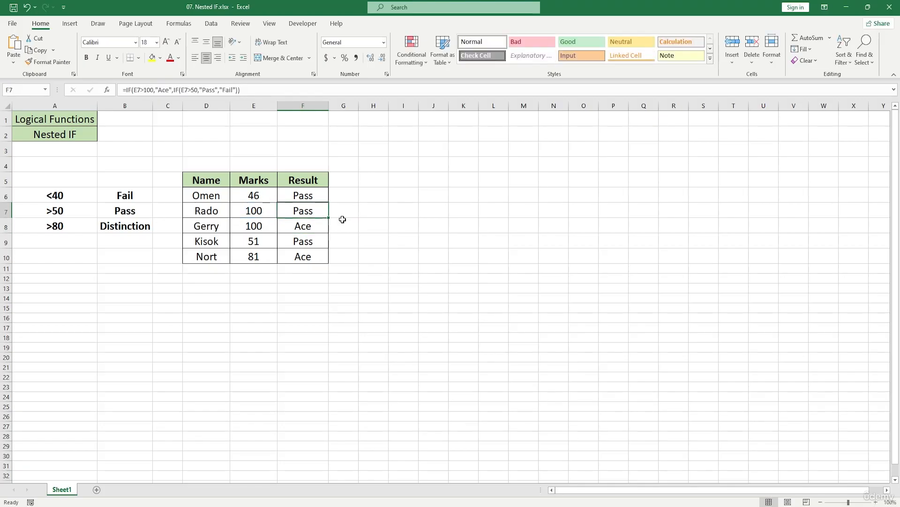
{"action": "left_click_drag", "start_coordinate": [329, 218], "coordinate": [331, 256]}
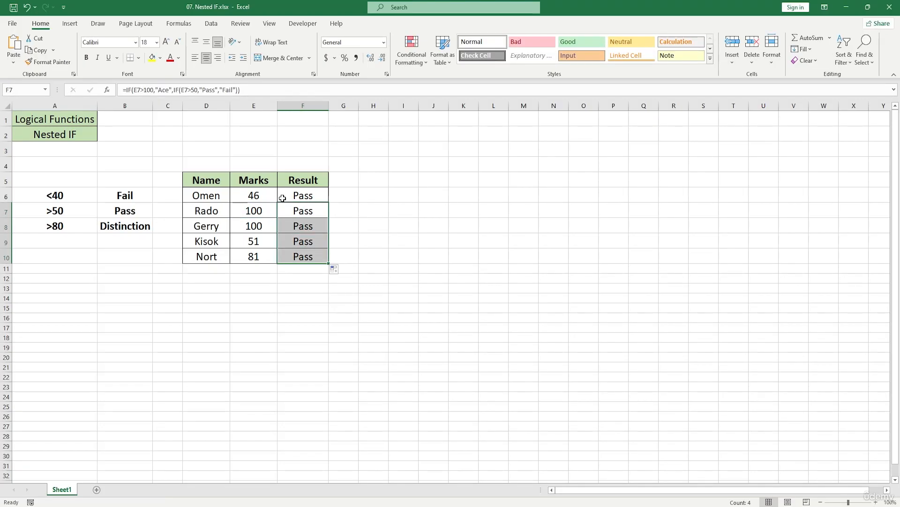
Fill the F6 formula down through F10 so the whole Result column uses it.
{"action": "left_click", "coordinate": [312, 194]}
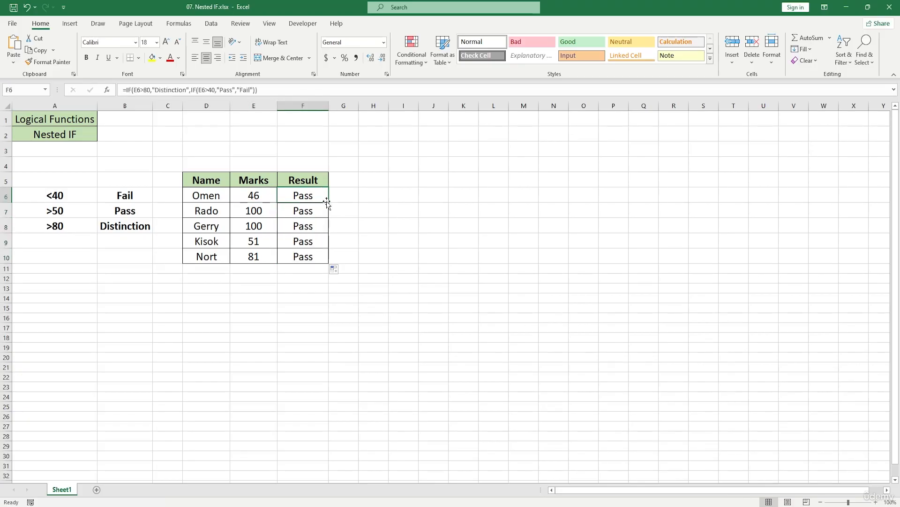
{"action": "left_click_drag", "start_coordinate": [328, 202], "coordinate": [345, 263]}
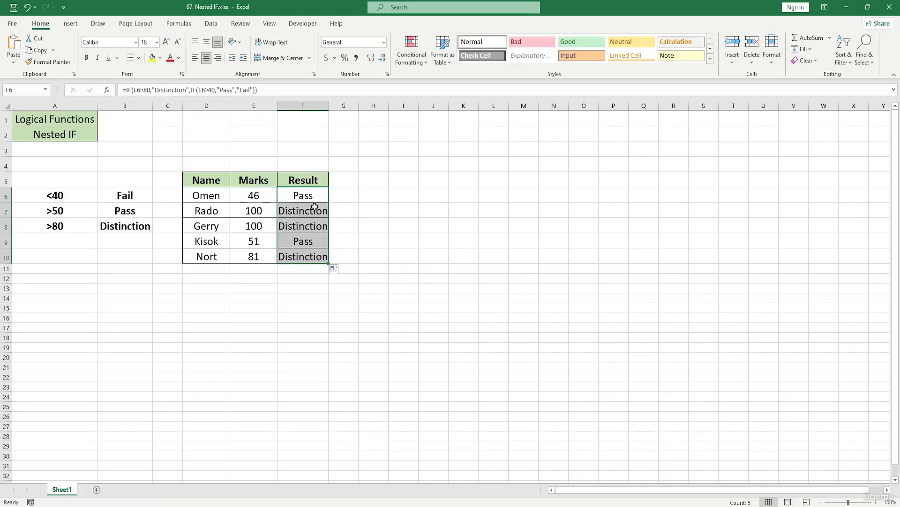